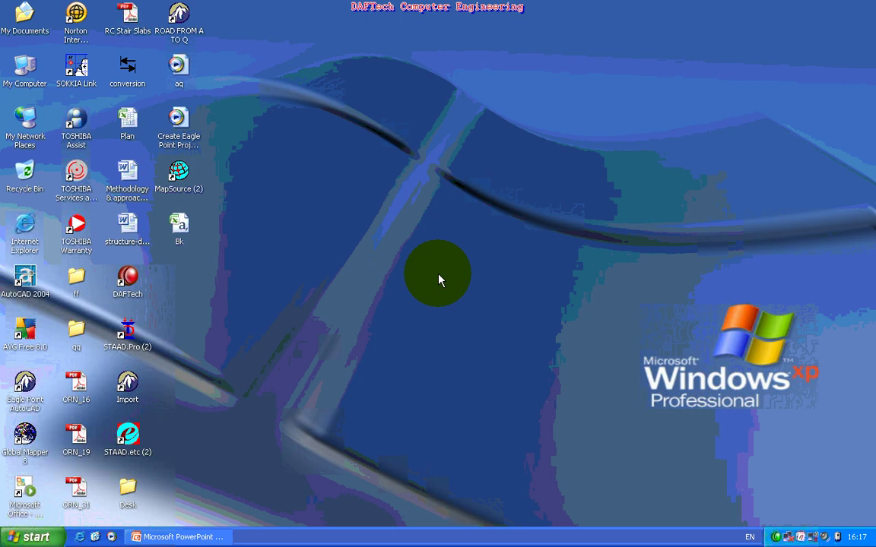
Leave the presentation, open Road 1.DWG from the ROAD FROM A TO Q icon, and zoom around its TIN.
left_click(205, 537)
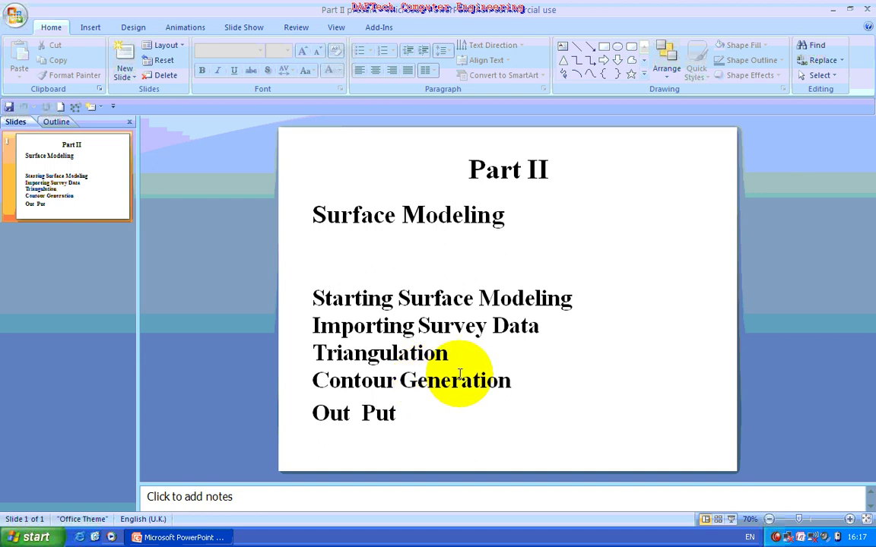
left_click(833, 9)
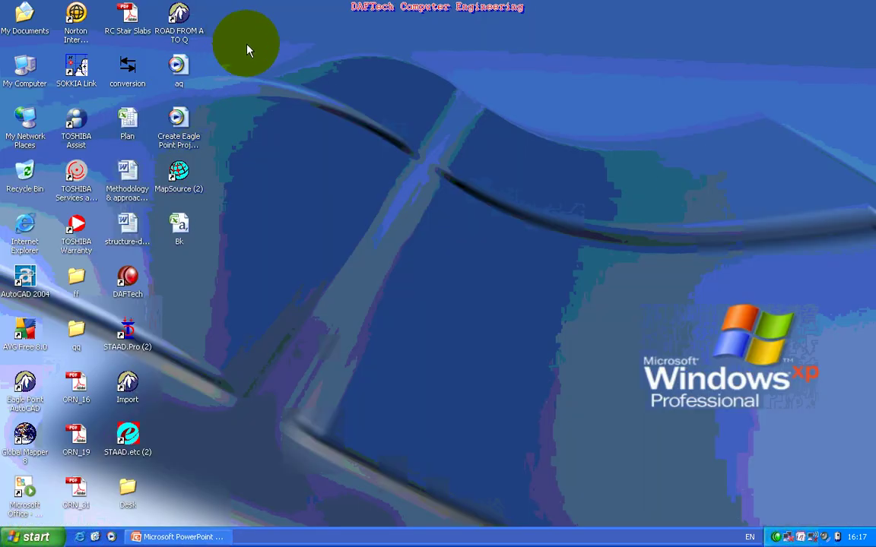
double_click(179, 17)
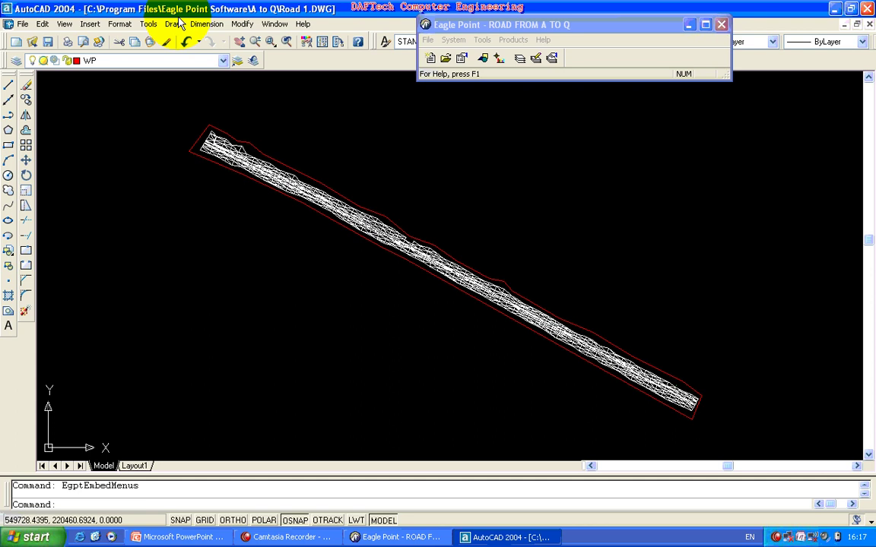
scroll(304, 182, "up", 8)
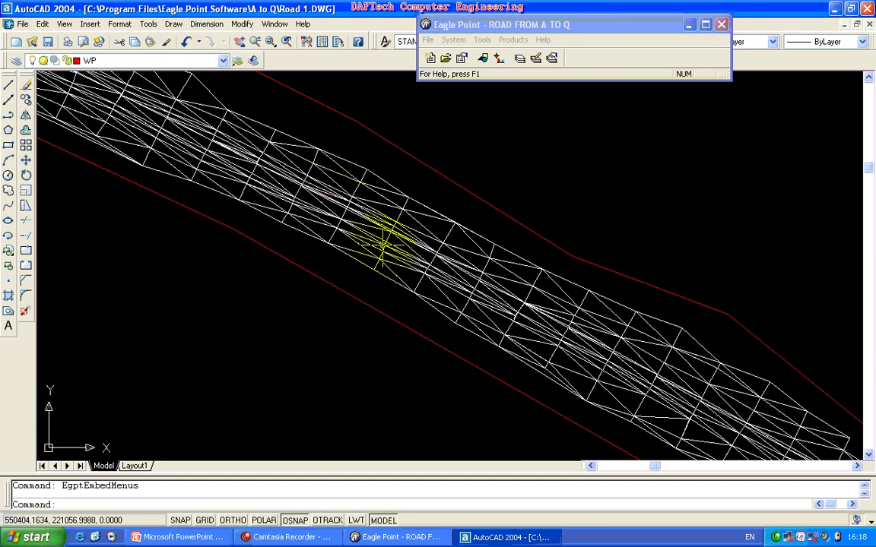
scroll(363, 187, "down", 3)
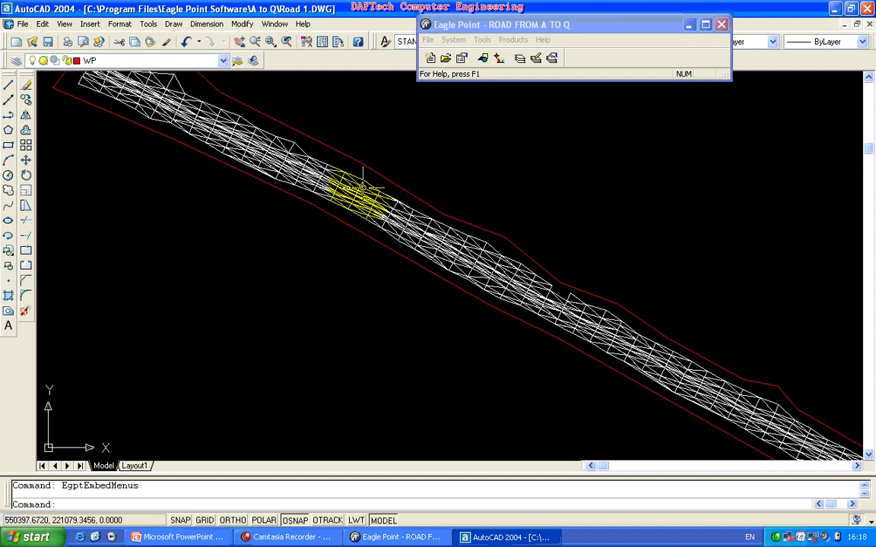
scroll(366, 173, "down", 5)
scroll(411, 201, "up", 5)
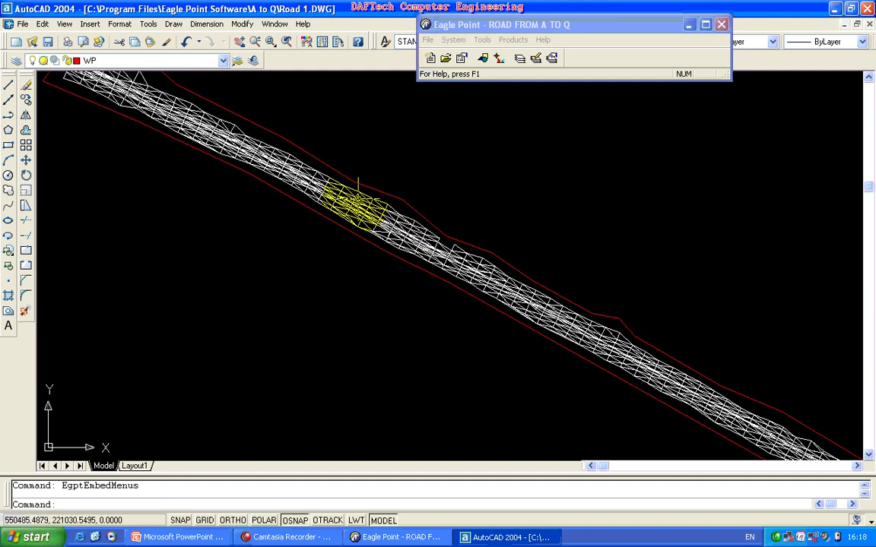
scroll(358, 199, "down", 3)
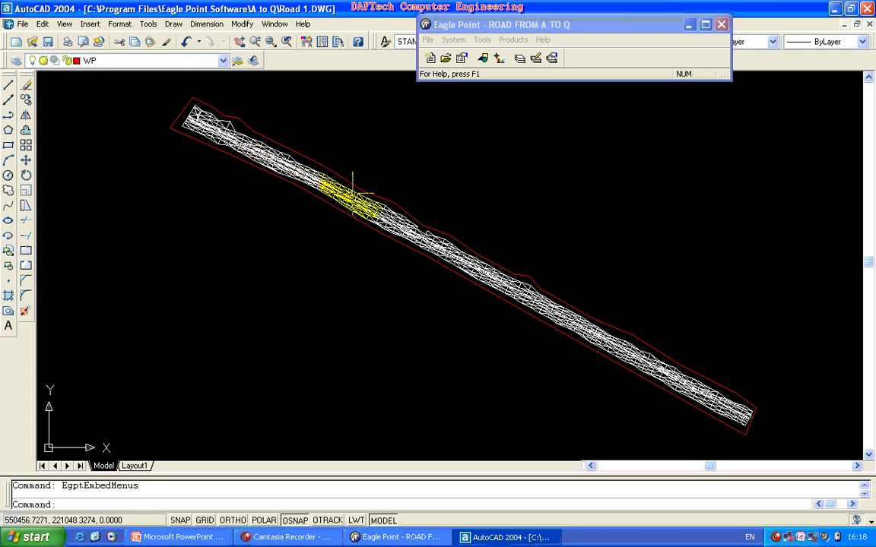
scroll(301, 175, "up", 2)
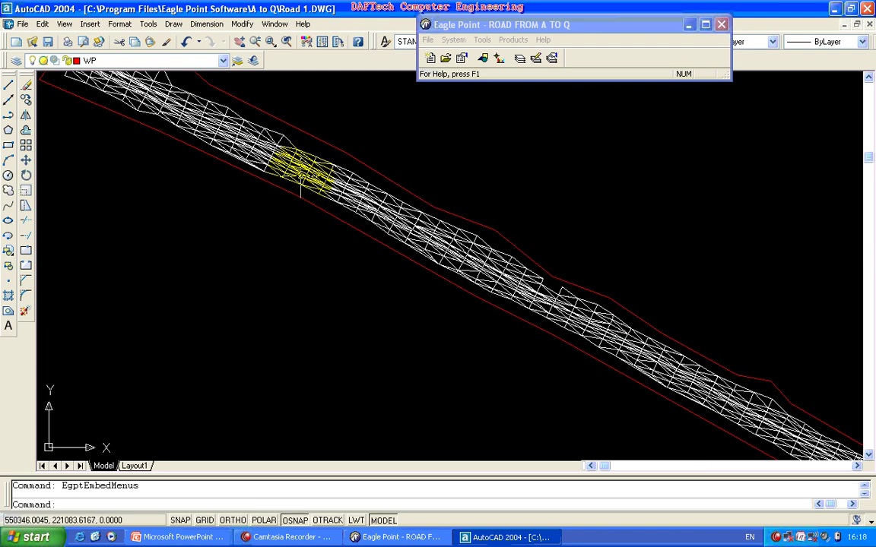
scroll(301, 175, "down", 2)
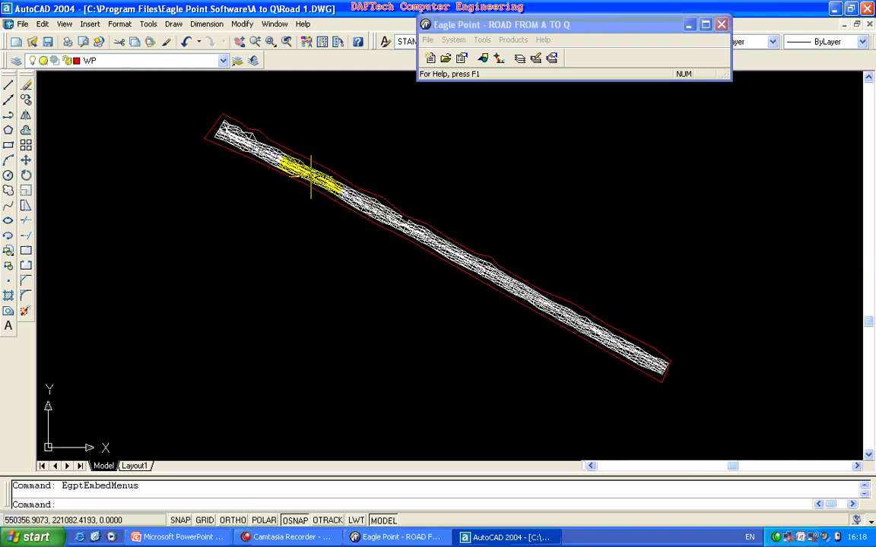
Switch off the TIN layer in Layer Control, leaving the survey points and red boundary visible.
left_click(224, 64)
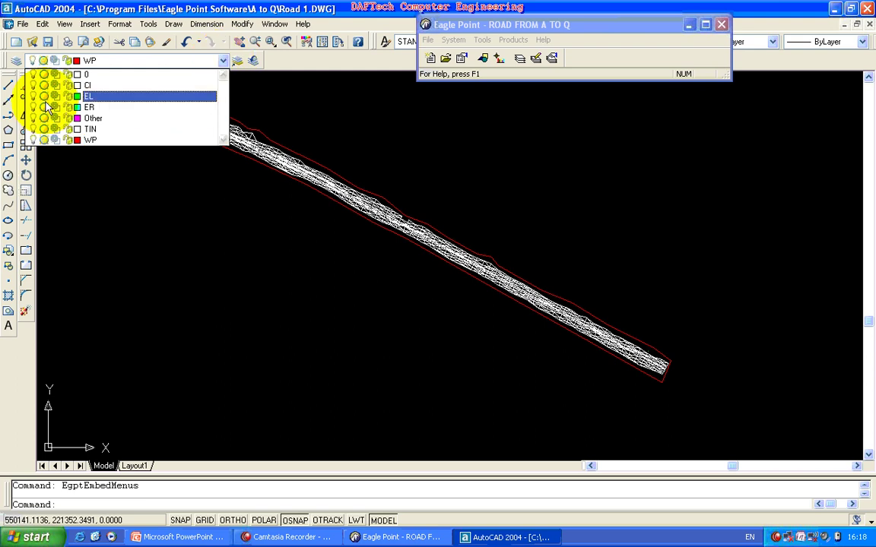
left_click(11, 65)
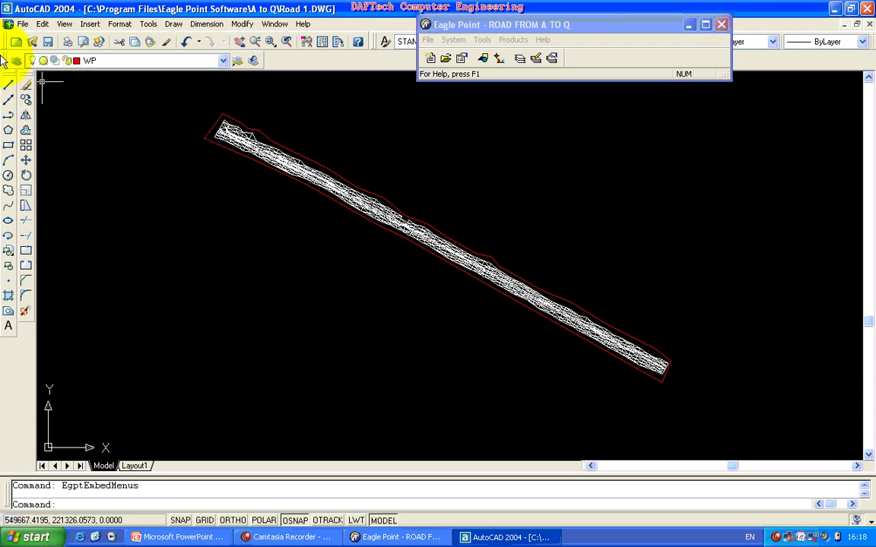
mouse_move(8, 59)
left_mouse_down()
mouse_move(130, 103)
mouse_move(196, 79)
mouse_move(232, 83)
mouse_move(137, 84)
mouse_move(118, 75)
mouse_move(107, 51)
left_mouse_up()
left_click(222, 61)
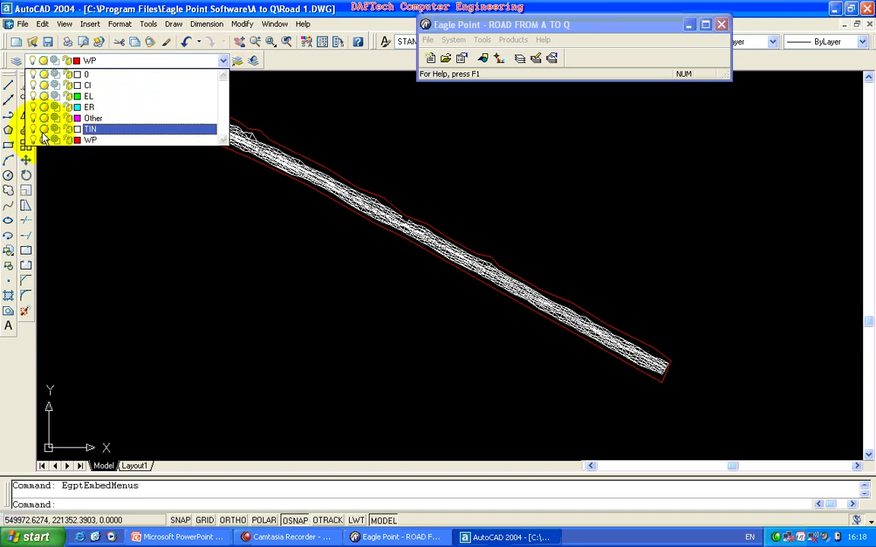
left_click(36, 135)
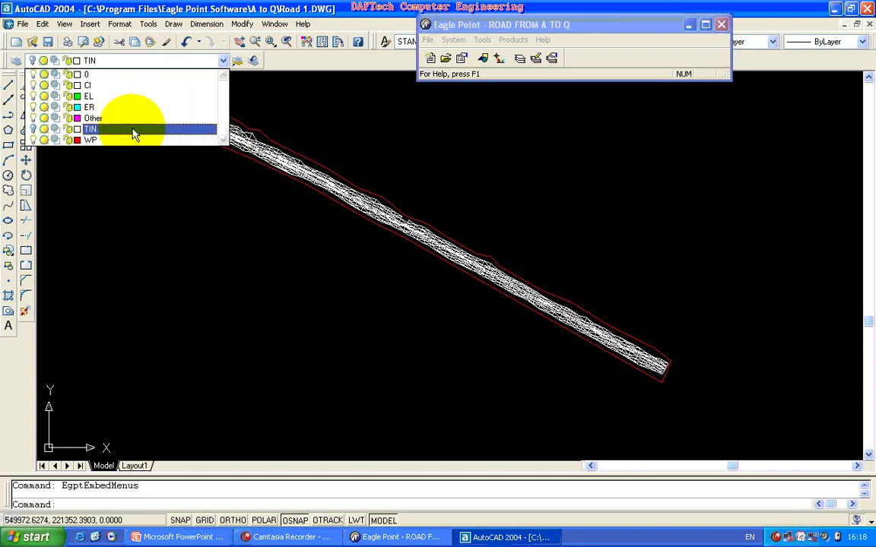
left_click(44, 129)
left_click(190, 190)
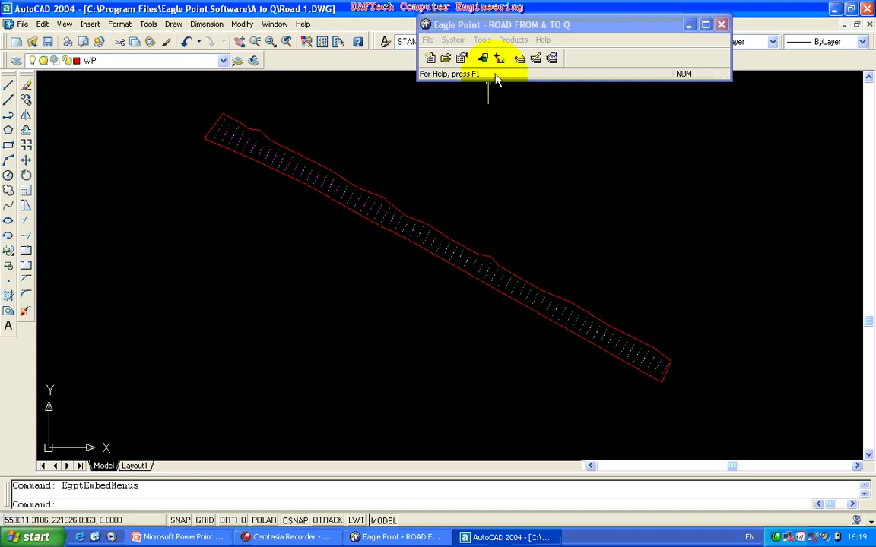
Launch Eagle Point Surface Modeling, shift its toolbar left, and show the Contours commands.
left_click(512, 39)
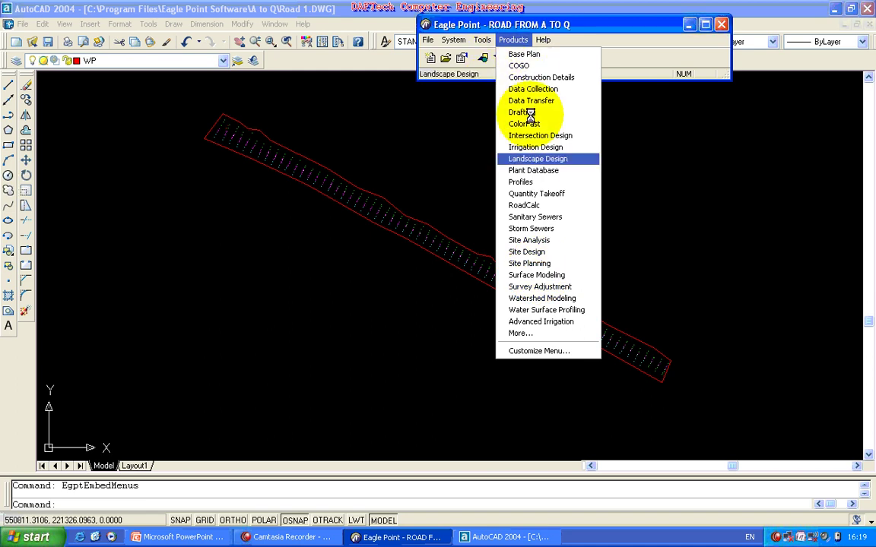
left_click(539, 276)
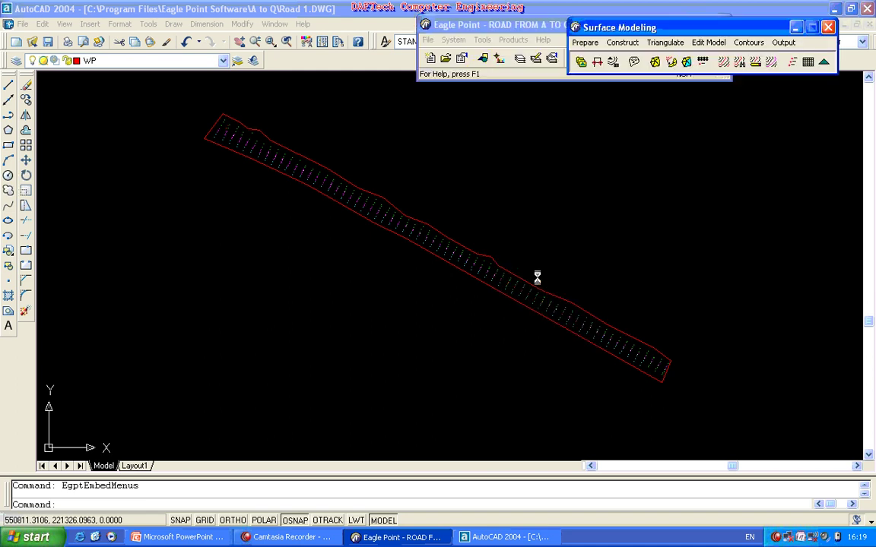
left_click_drag(672, 35, 616, 34)
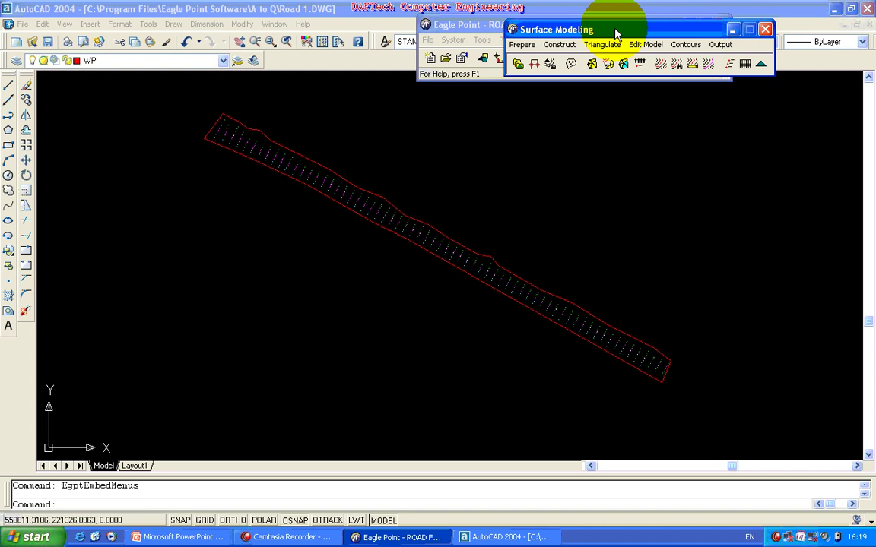
left_click(686, 45)
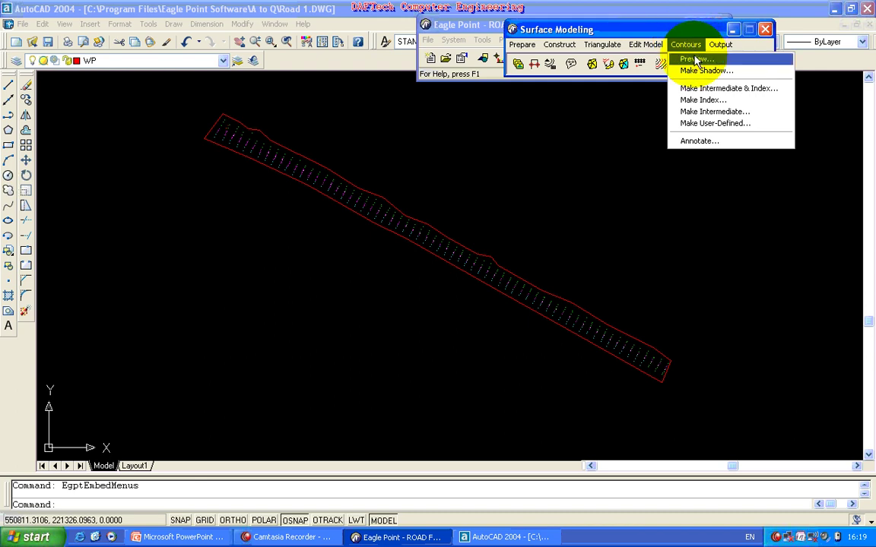
Preview the surface objects at X-Axis Angle 271, zoom into the road features, then close the preview.
left_click(694, 60)
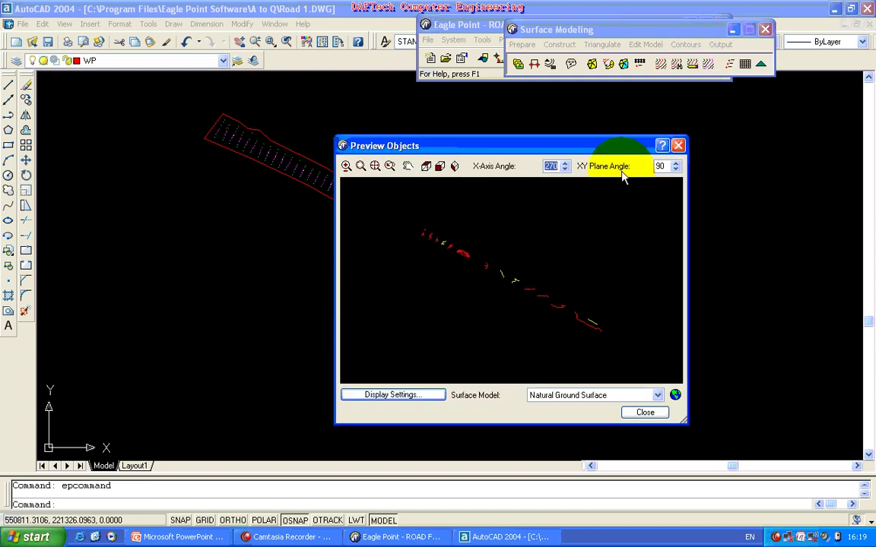
key("Up")
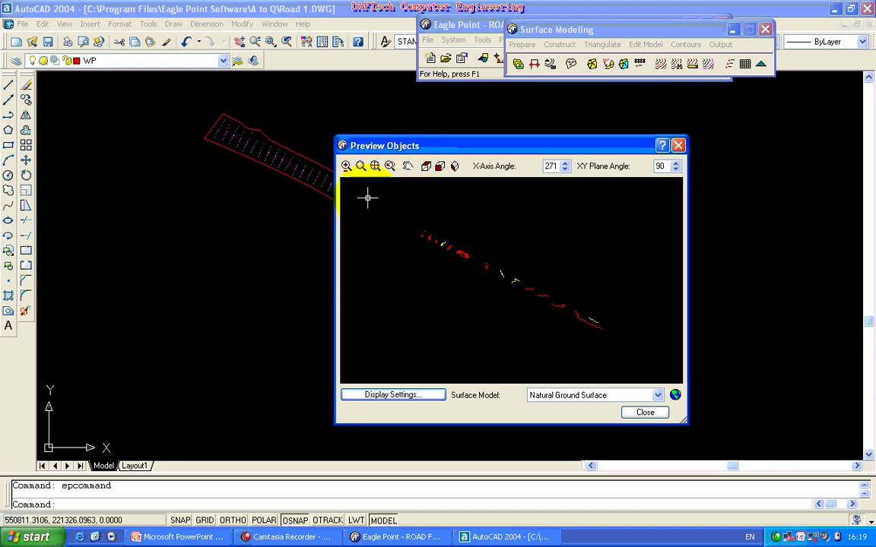
left_click_drag(412, 226, 660, 366)
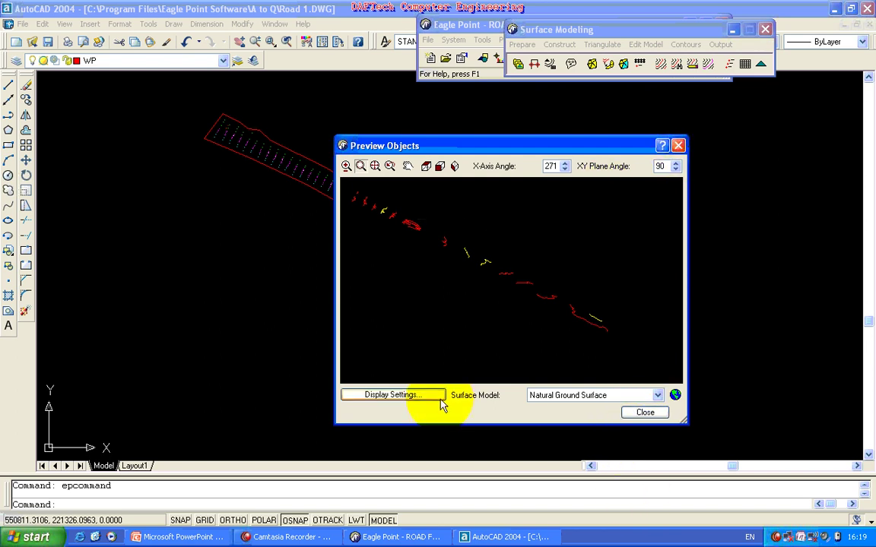
left_click(639, 412)
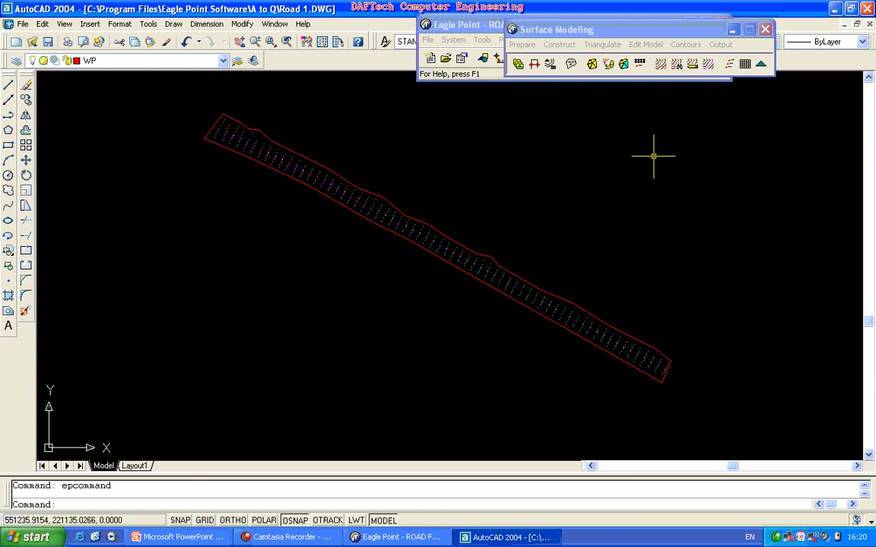
Start Make Intermediate & Index contours with Erase Existing Contours ticked, and bring up its Settings.
left_click(684, 46)
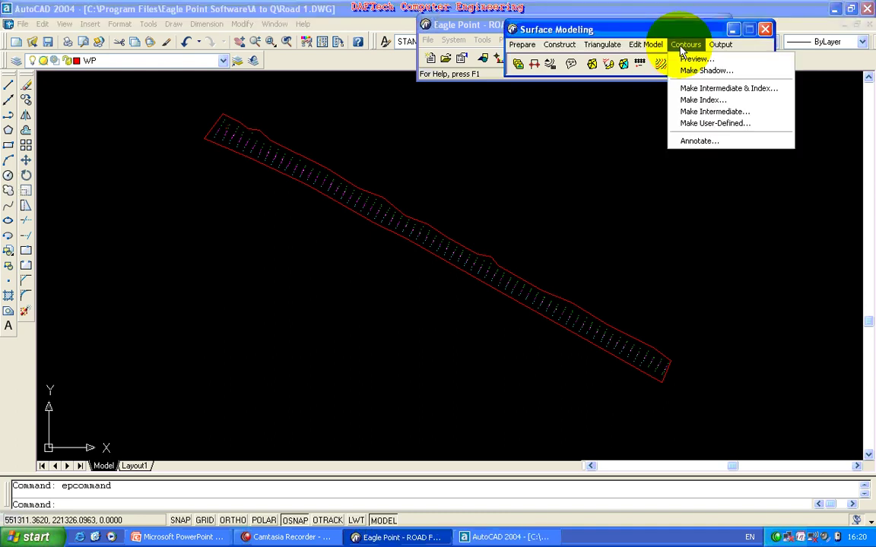
left_click(714, 89)
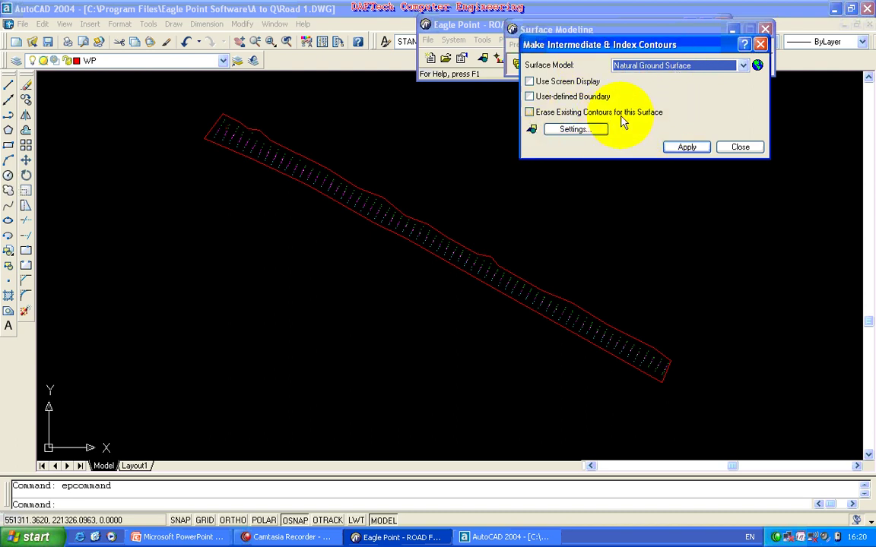
left_click(530, 112)
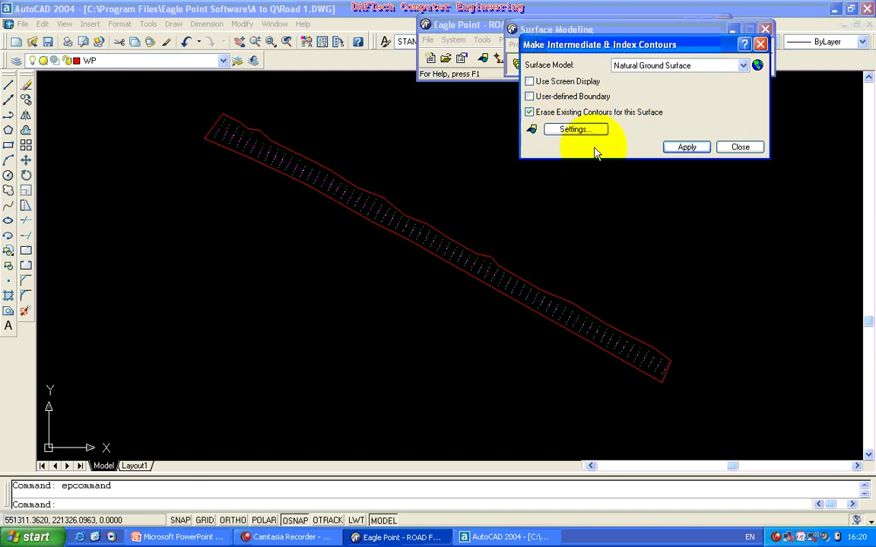
left_click(566, 134)
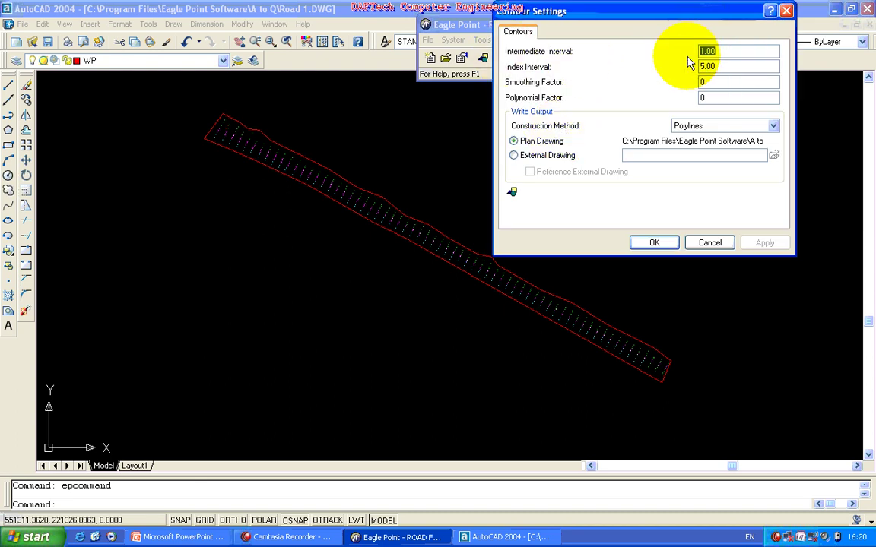
Review the index contour CAD settings: polylines every 5.00 on yellow CONTOURS_IDX.
left_click(721, 243)
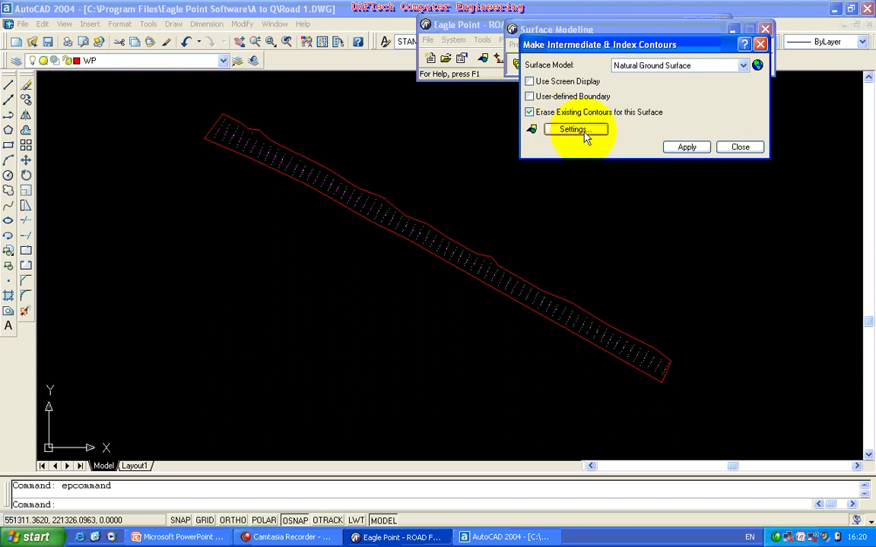
left_click(586, 137)
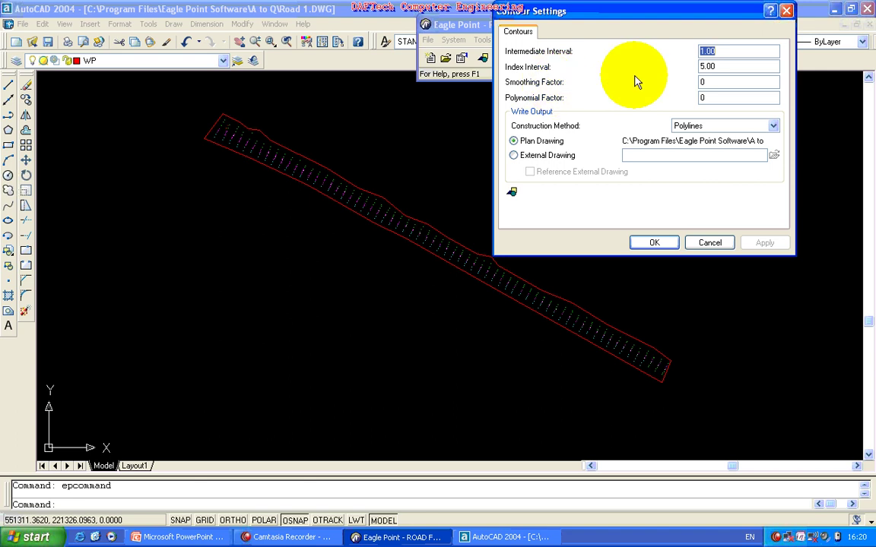
left_click(512, 192)
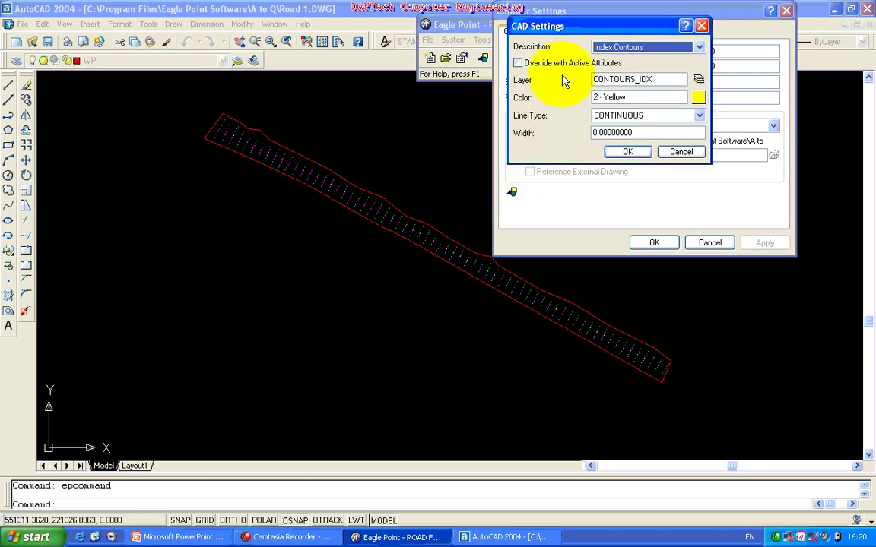
left_click(674, 153)
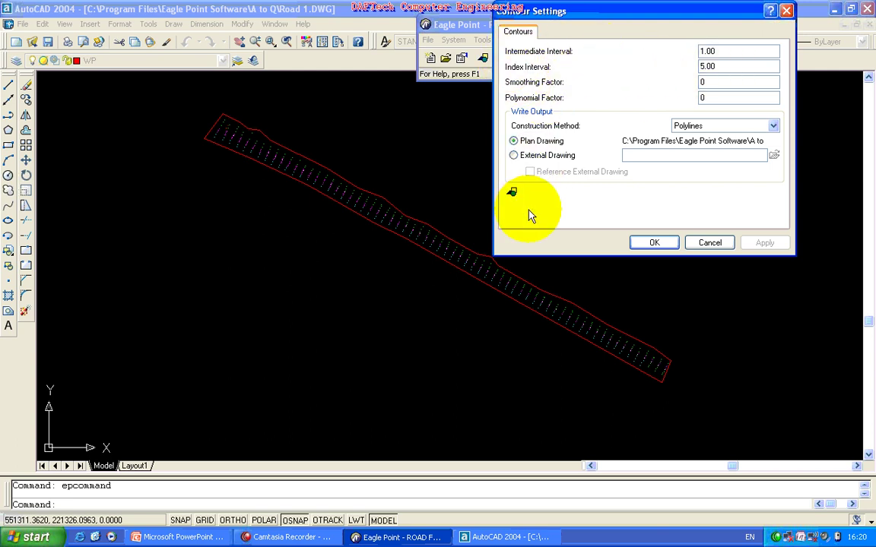
Keep intermediate contours every 1.00 on red layer CONTOURS, then apply and accept the settings.
left_click(512, 193)
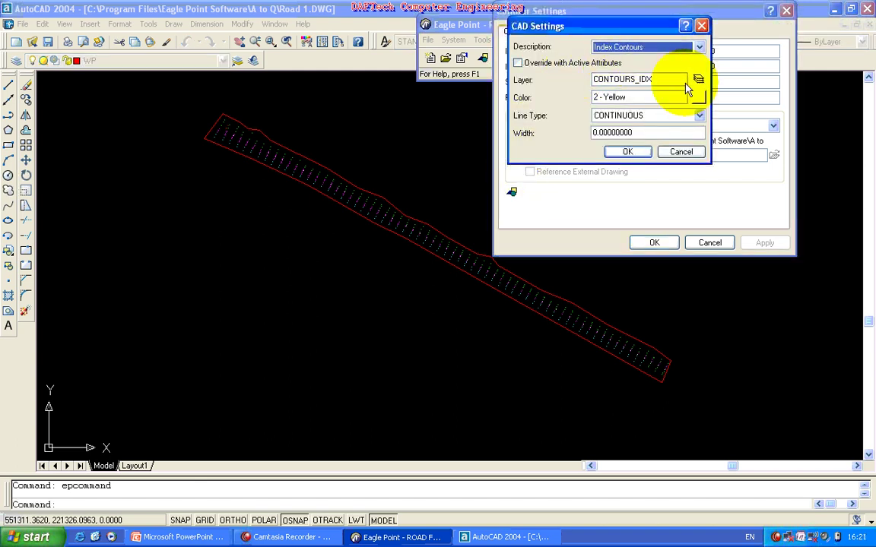
left_click(698, 48)
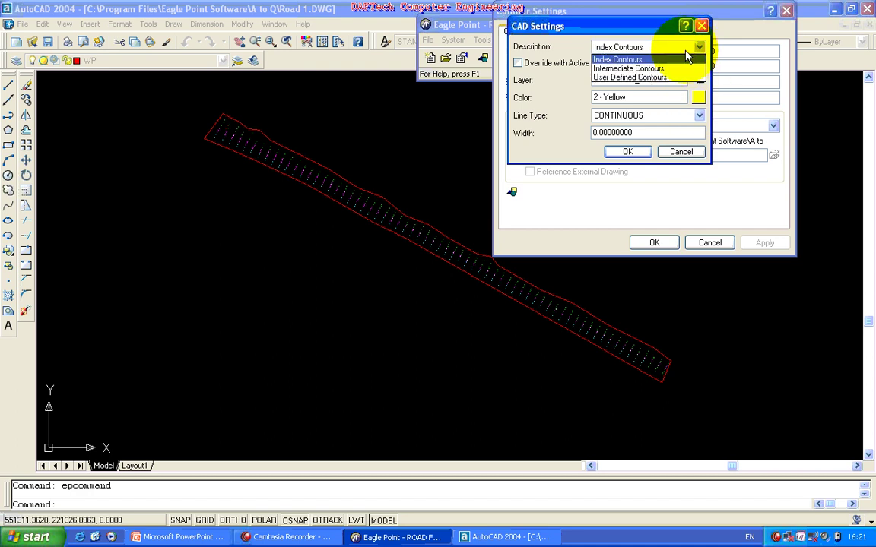
left_click(663, 69)
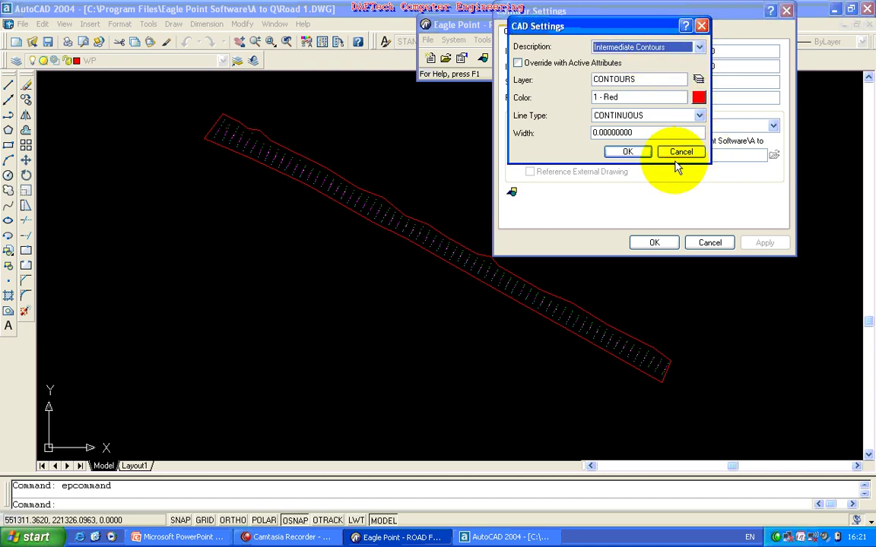
left_click(698, 79)
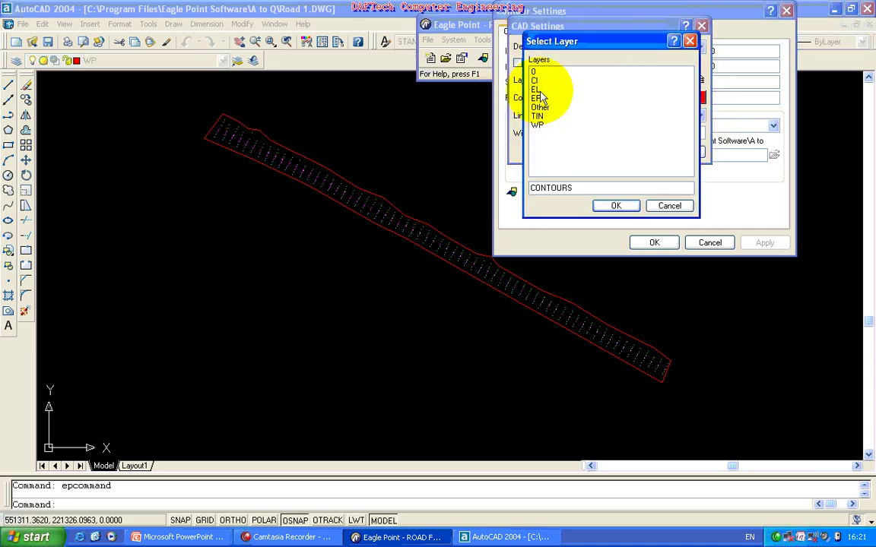
left_click(653, 211)
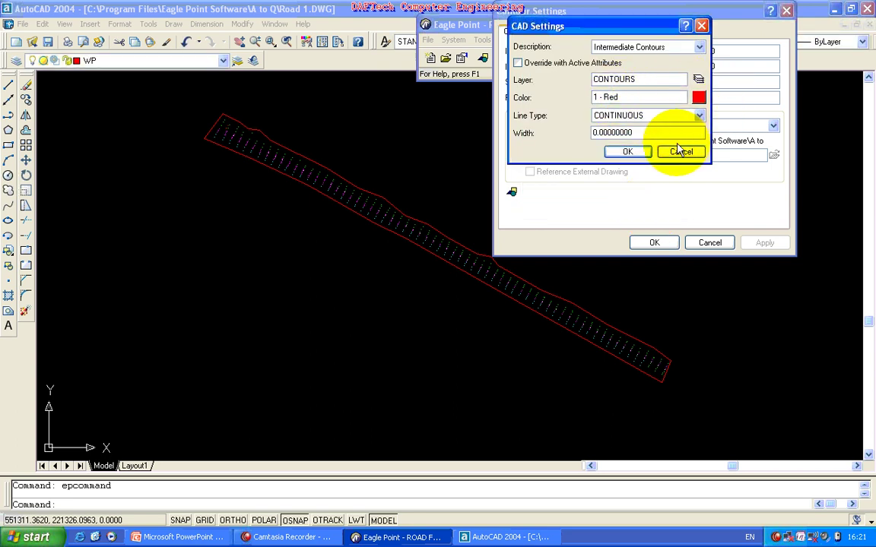
left_click(628, 153)
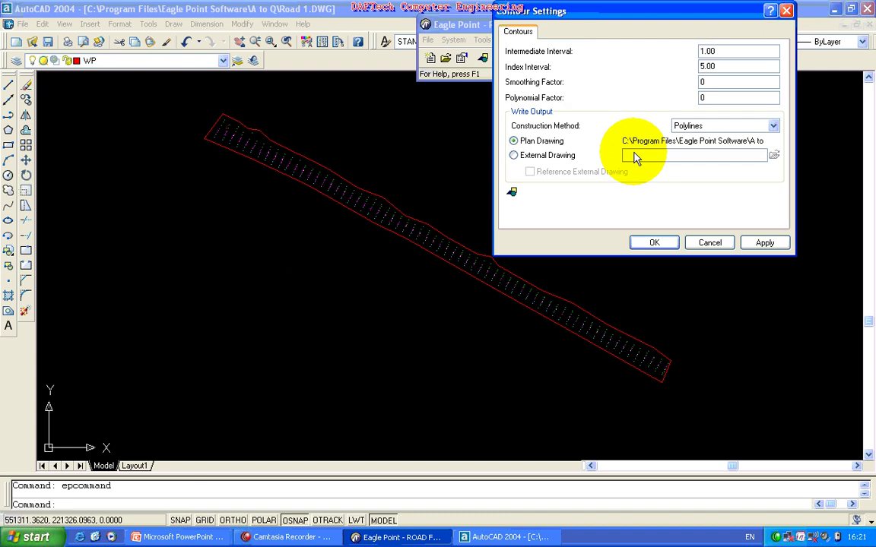
left_click(759, 243)
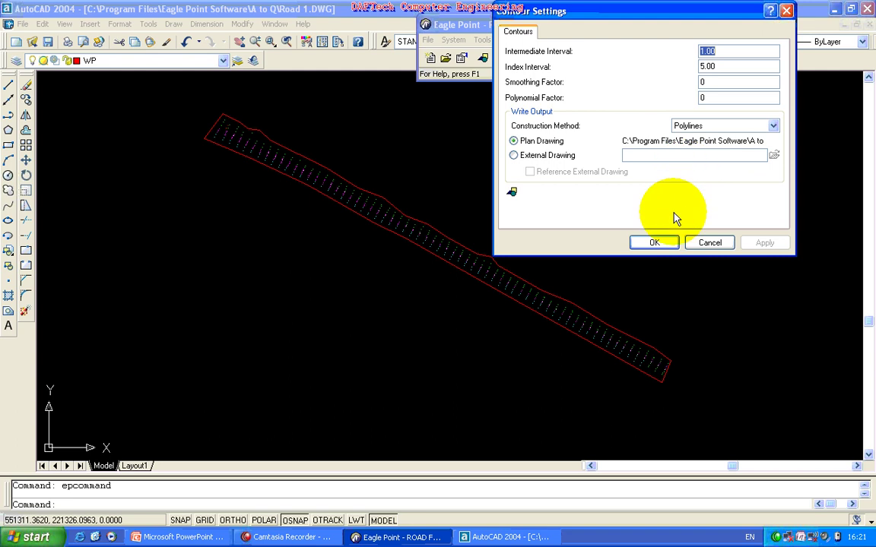
left_click(658, 254)
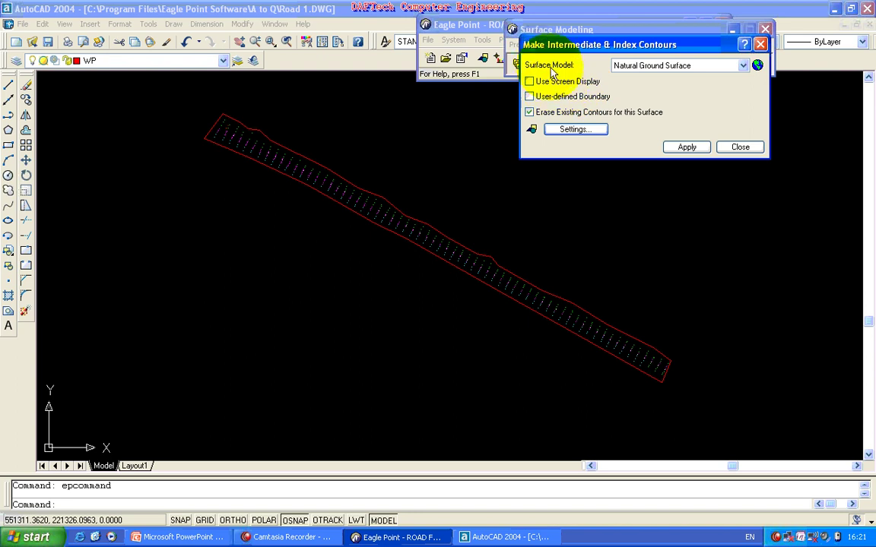
Build red intermediate and yellow index contours for Natural Ground Surface, then close the dialog.
left_click_drag(616, 46, 634, 74)
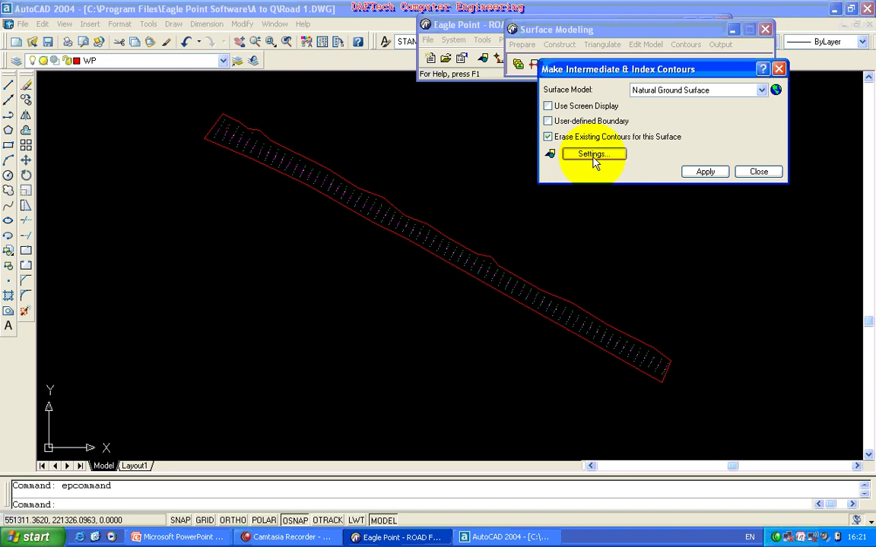
left_click(705, 172)
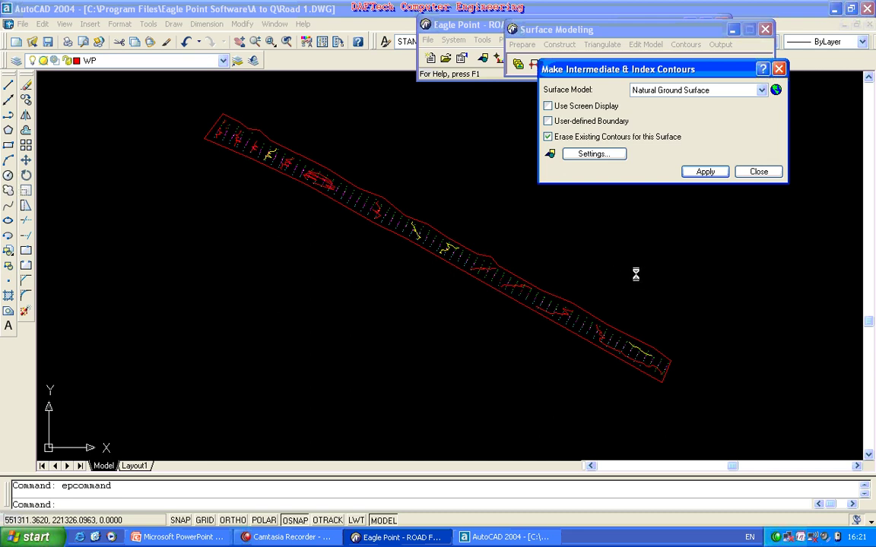
left_click(760, 172)
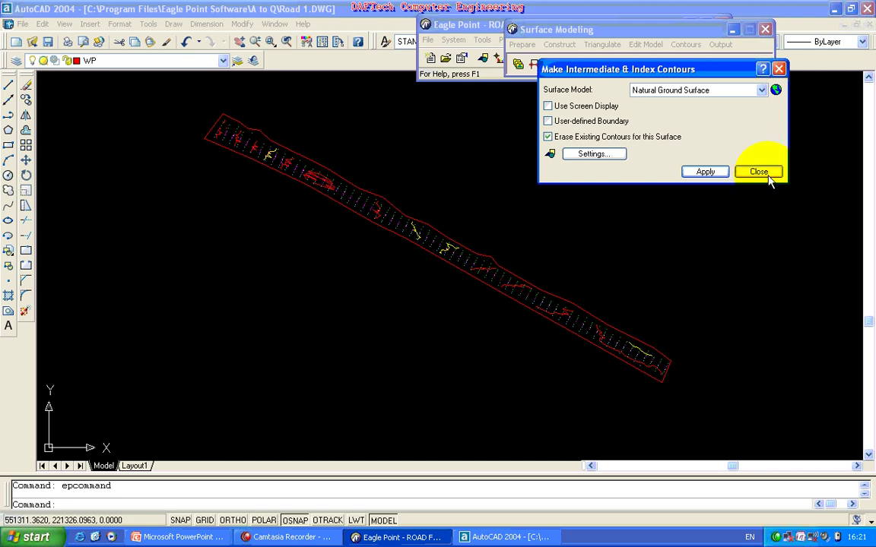
left_click(536, 236)
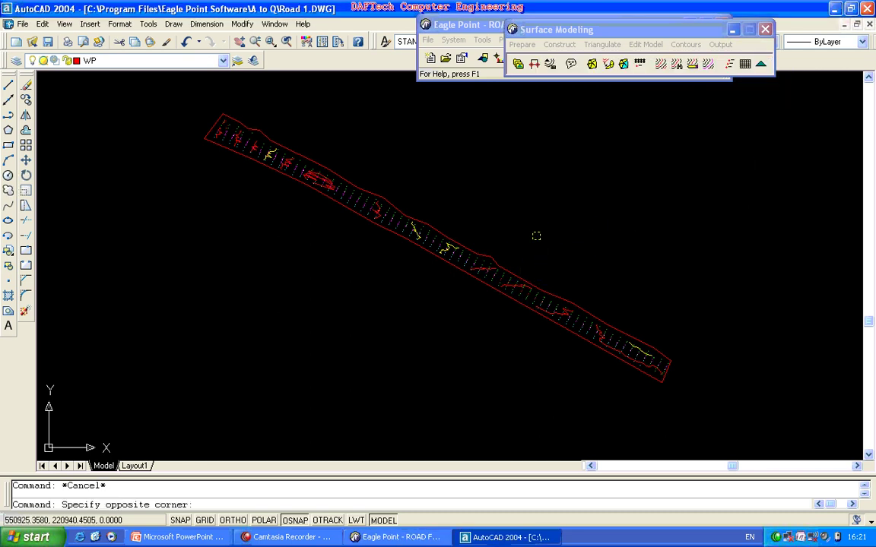
left_click(528, 219)
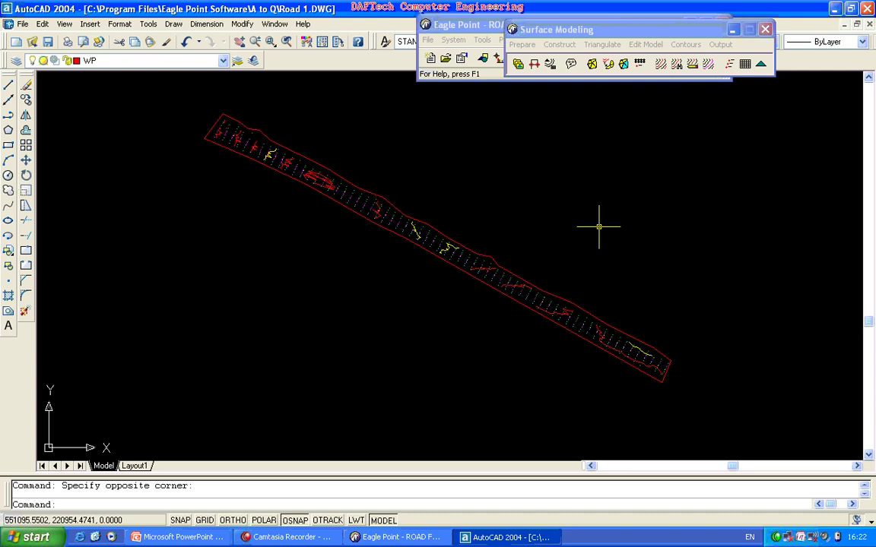
left_click(686, 50)
Start Contours > Annotate for Natural Ground Surface, labelling Index contours by the Crossing method.
left_click(685, 45)
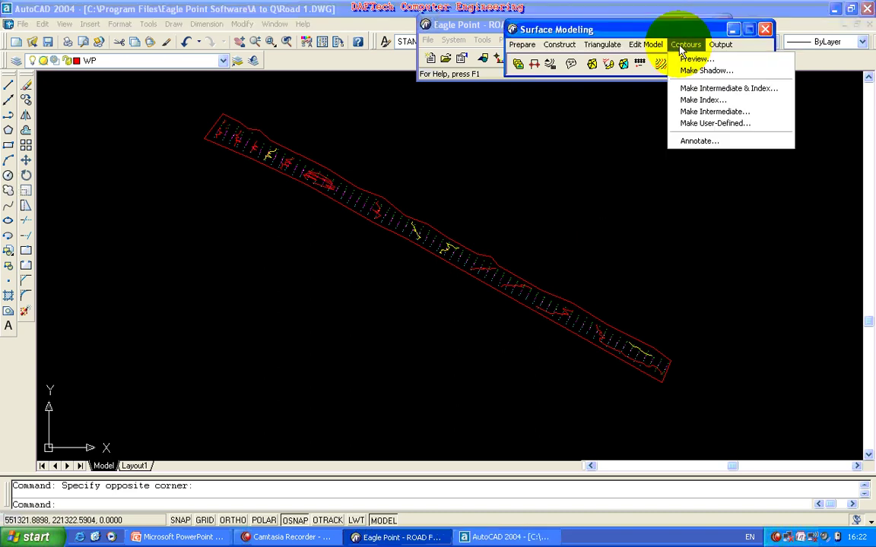
left_click(694, 143)
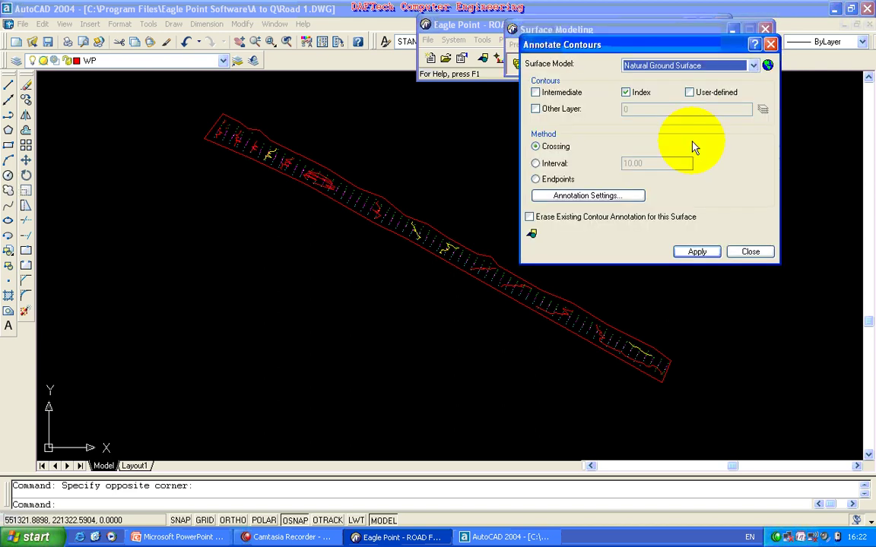
left_click(662, 68)
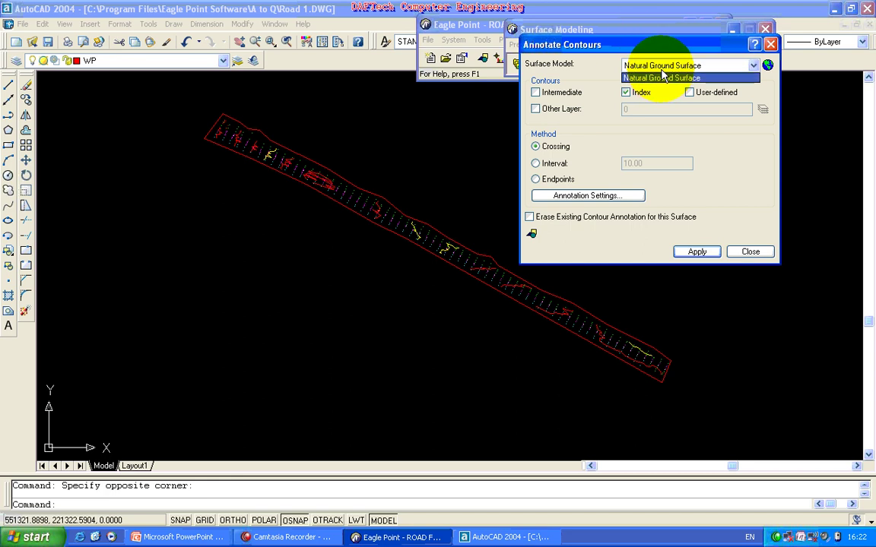
left_click(664, 76)
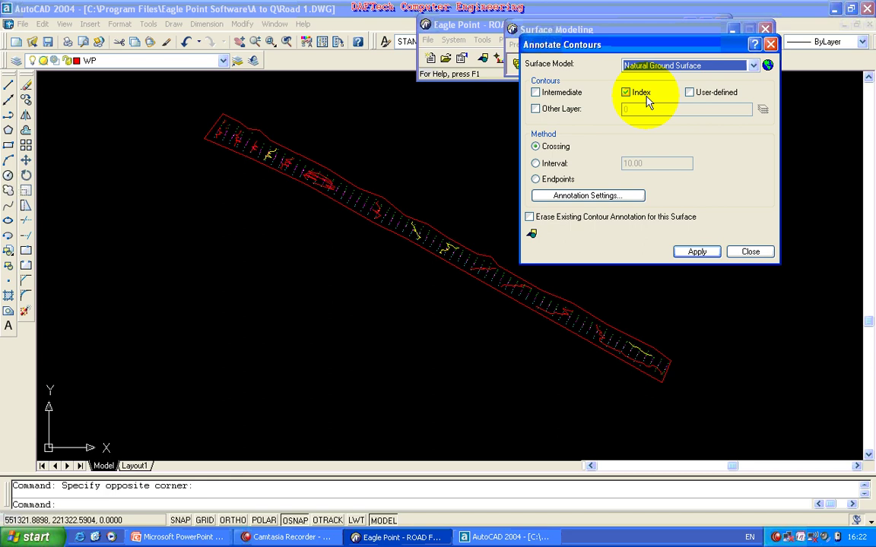
left_click(551, 147)
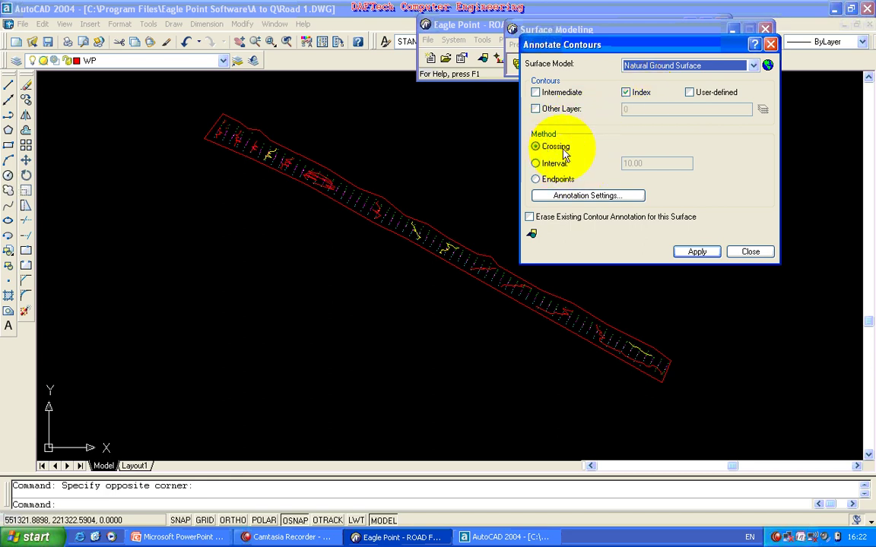
Place contour labels in the Middle with Break Contour on and no surrounding symbol.
left_click(585, 196)
mouse_move(614, 67)
left_mouse_down()
mouse_move(774, 67)
mouse_move(650, 58)
left_mouse_up()
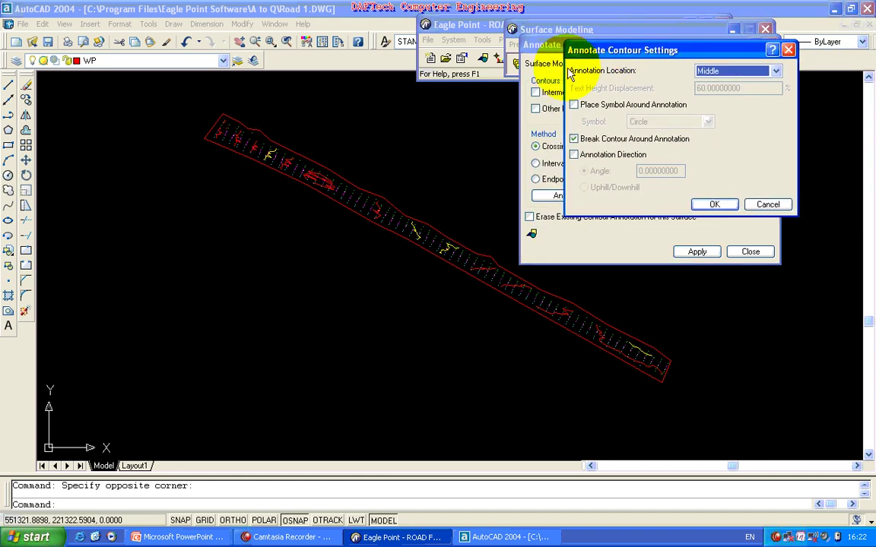
left_click(722, 73)
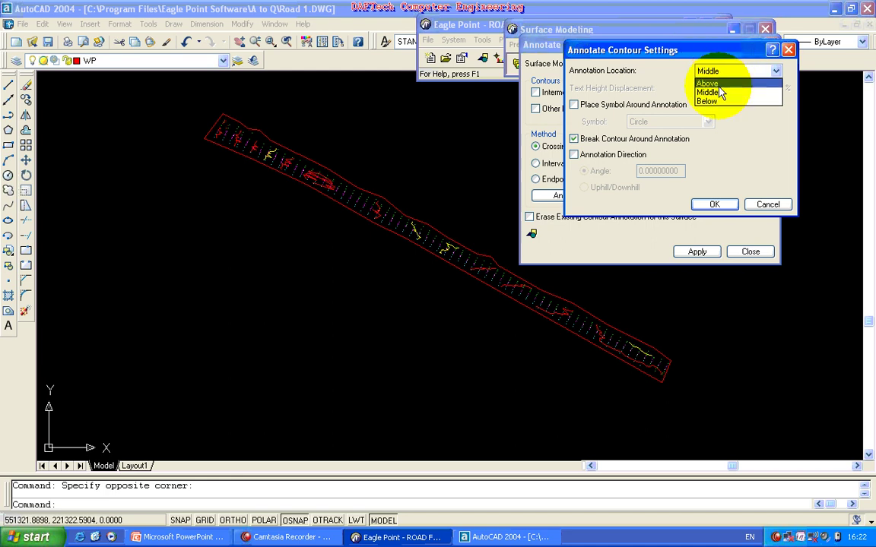
left_click(709, 92)
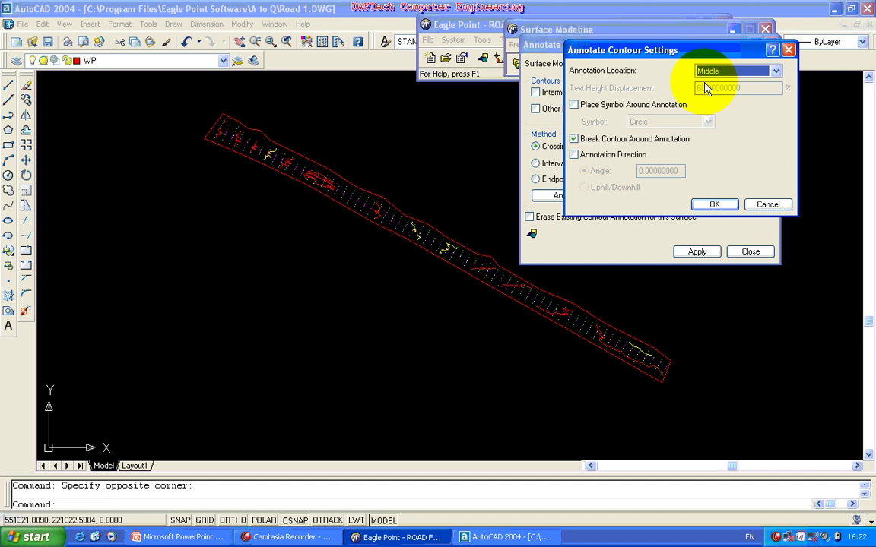
left_click(576, 106)
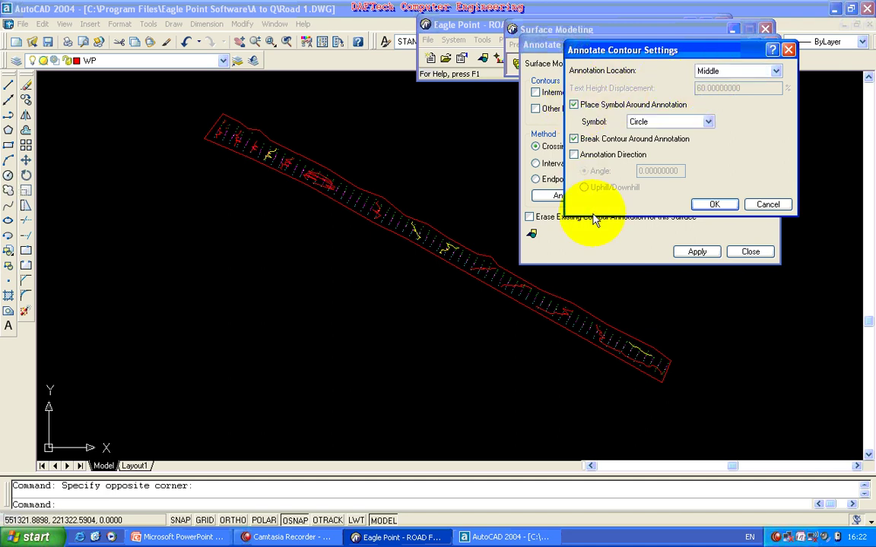
left_click(657, 123)
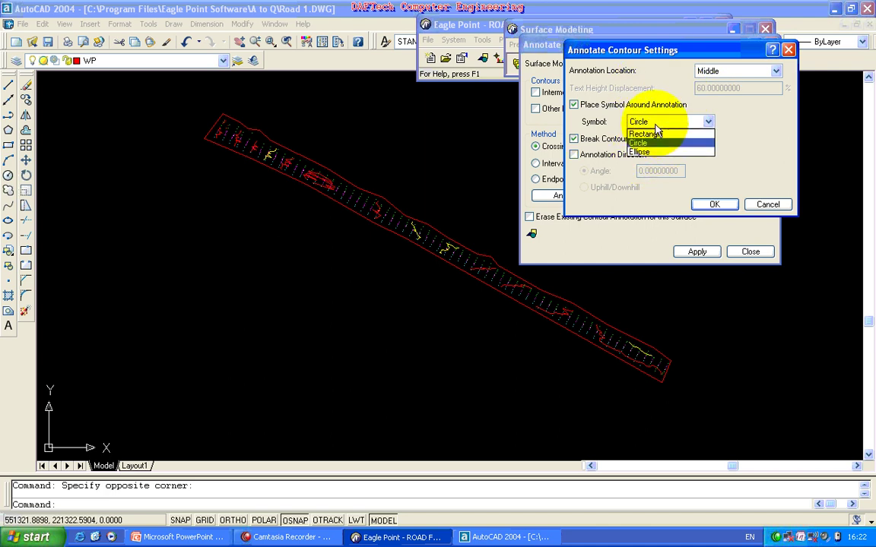
left_click(654, 123)
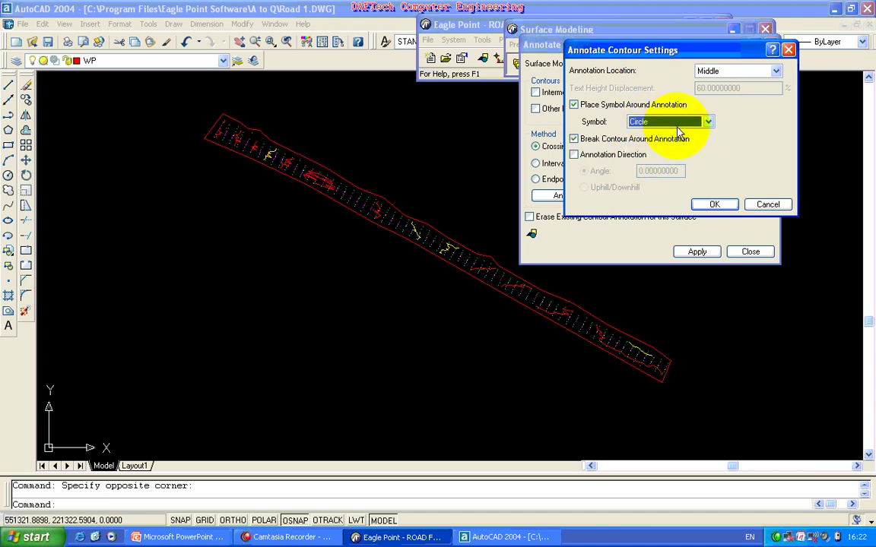
left_click(578, 106)
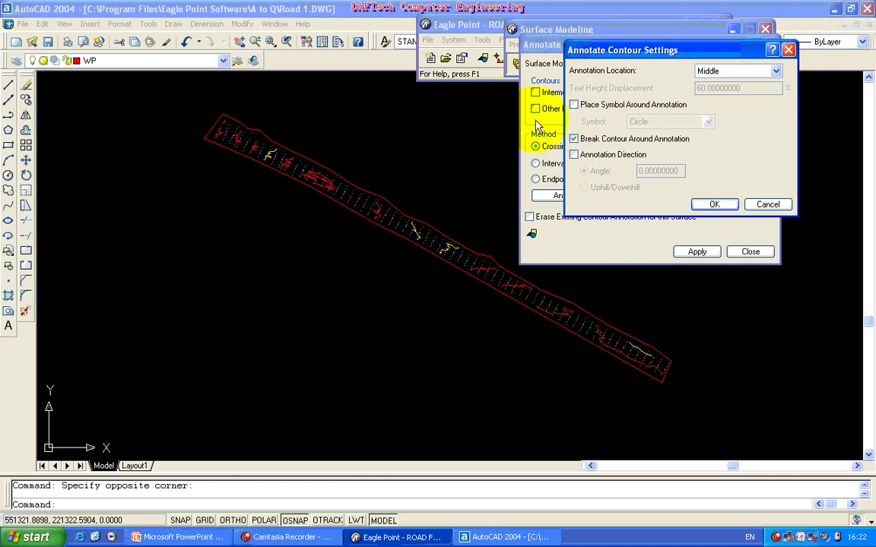
left_click(713, 206)
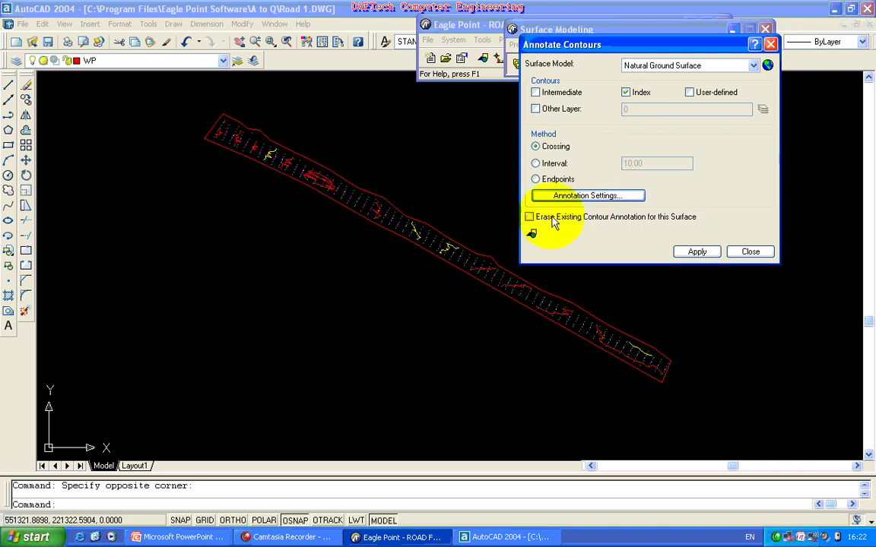
Put the contour label text on layer ANNOT_CONTOUR at a 5 mm plotted size.
left_click(533, 235)
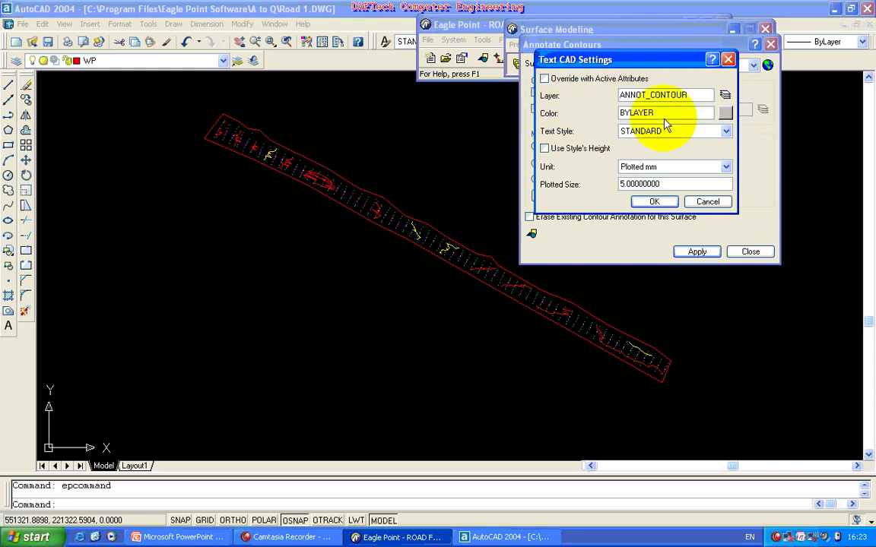
left_click(724, 96)
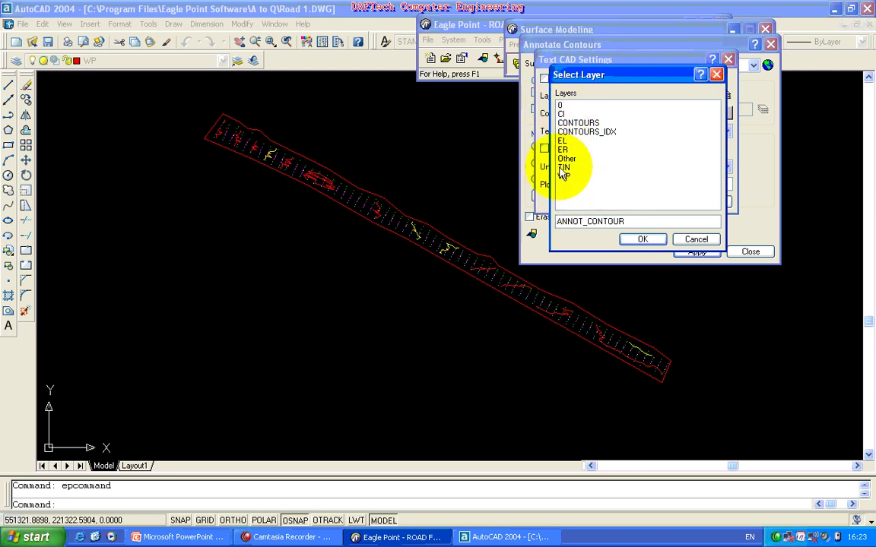
left_click(642, 239)
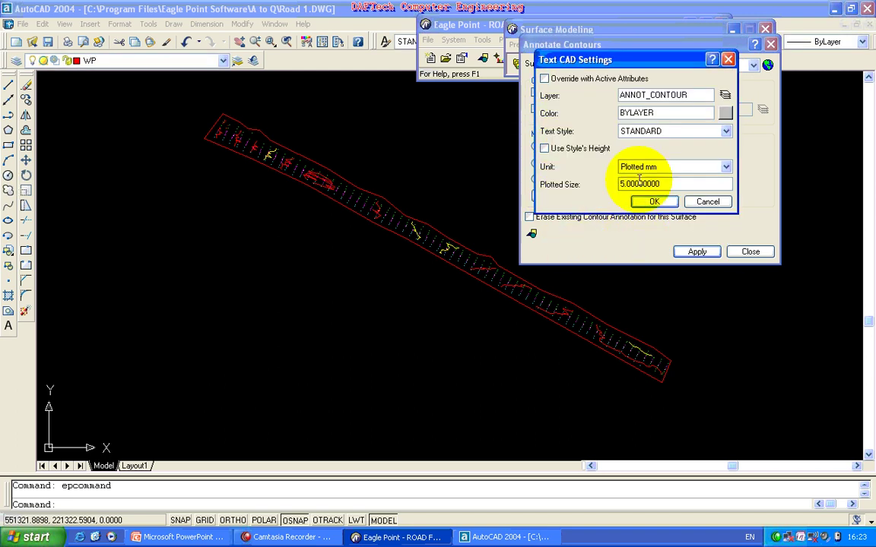
left_click(653, 202)
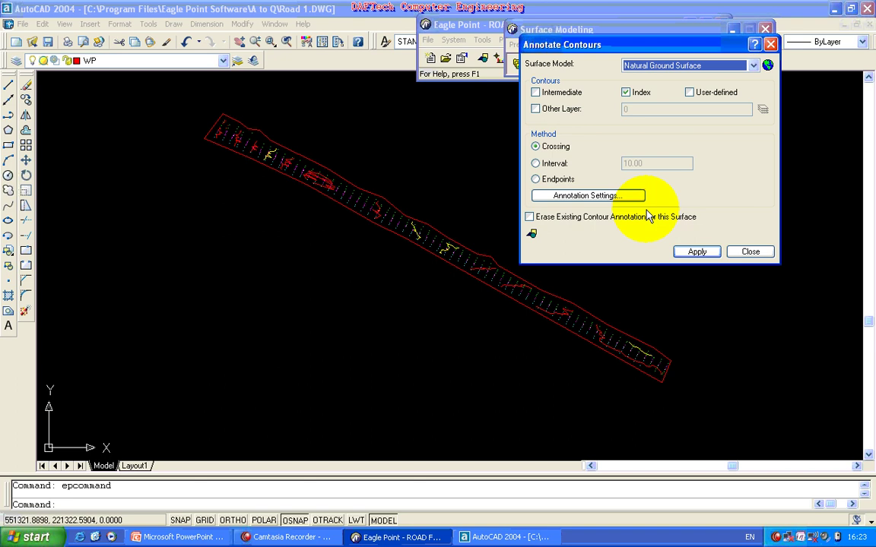
Apply Annotate Contours, labelling index contours along a line from the road's upper-left to lower-right end.
left_click(696, 253)
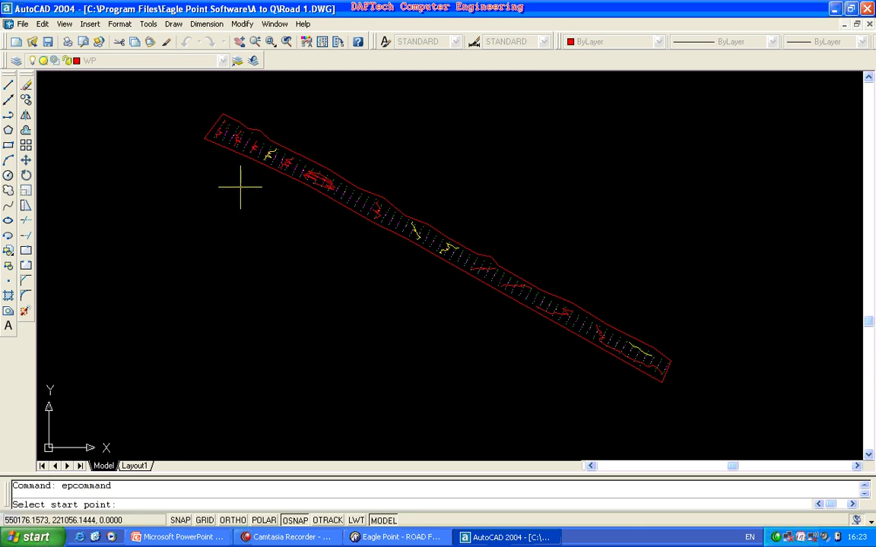
left_click(213, 127)
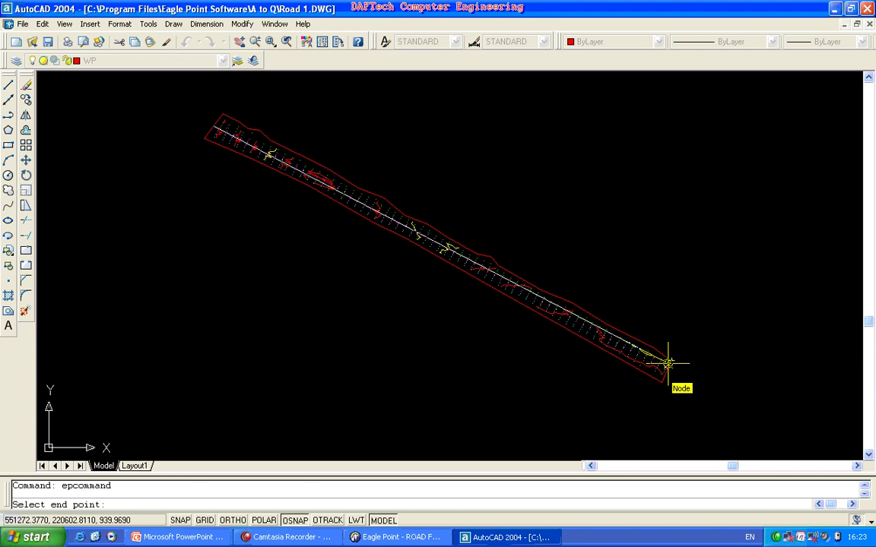
left_click(668, 365)
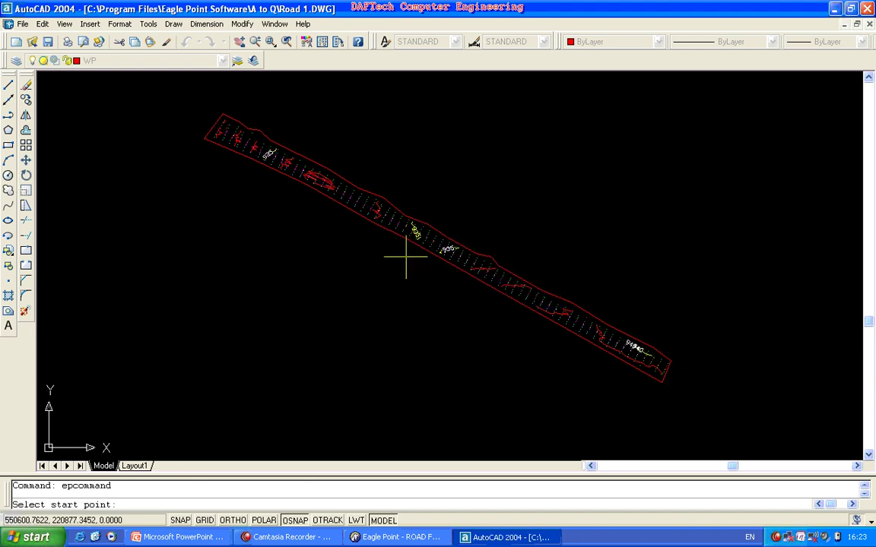
scroll(282, 162, "up", 4)
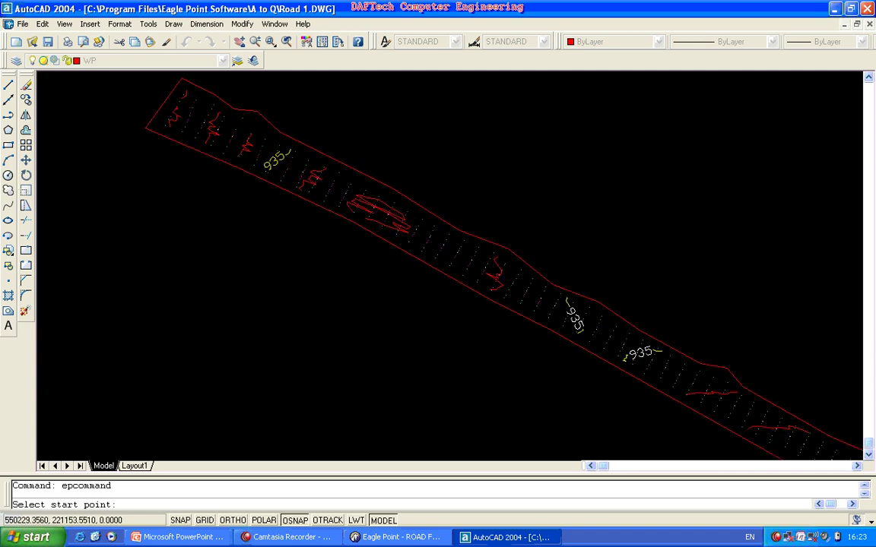
scroll(295, 181, "down", 3)
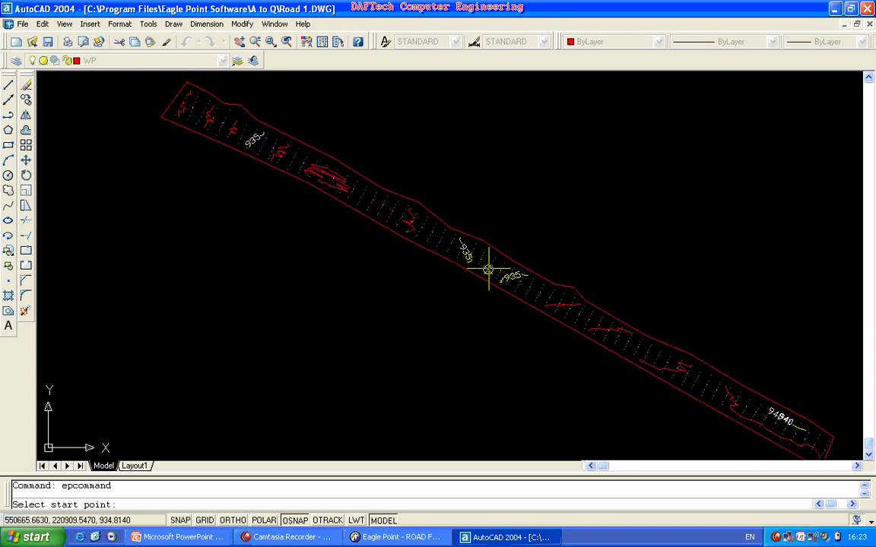
scroll(464, 245, "up", 2)
scroll(557, 298, "down", 4)
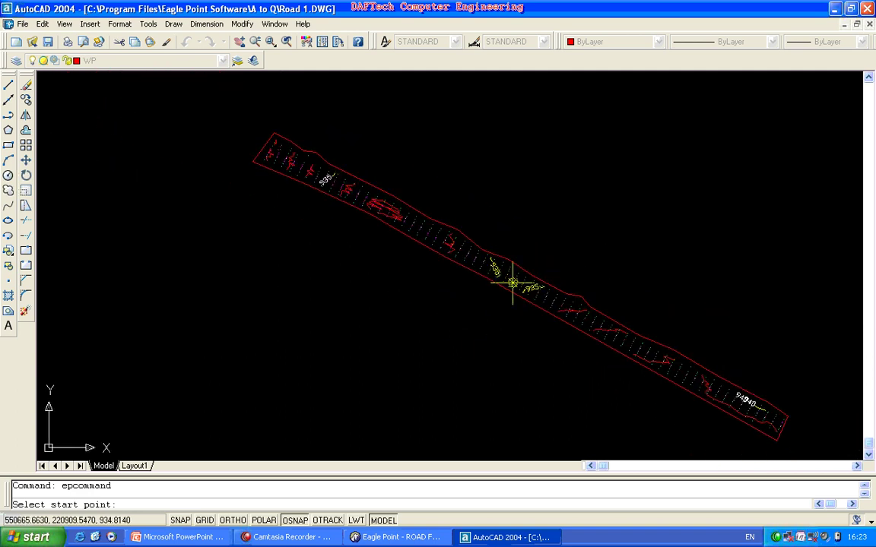
scroll(759, 411, "up", 3)
scroll(771, 414, "up", 2)
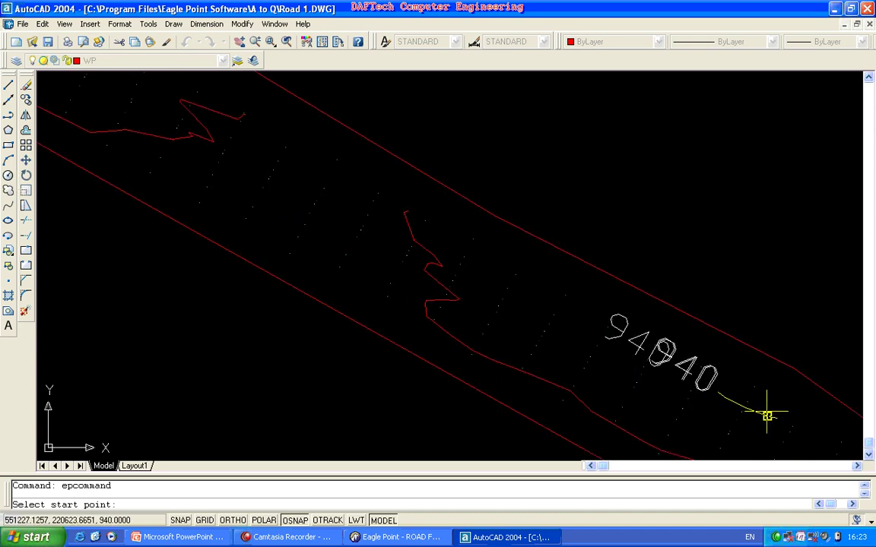
scroll(641, 372, "down", 4)
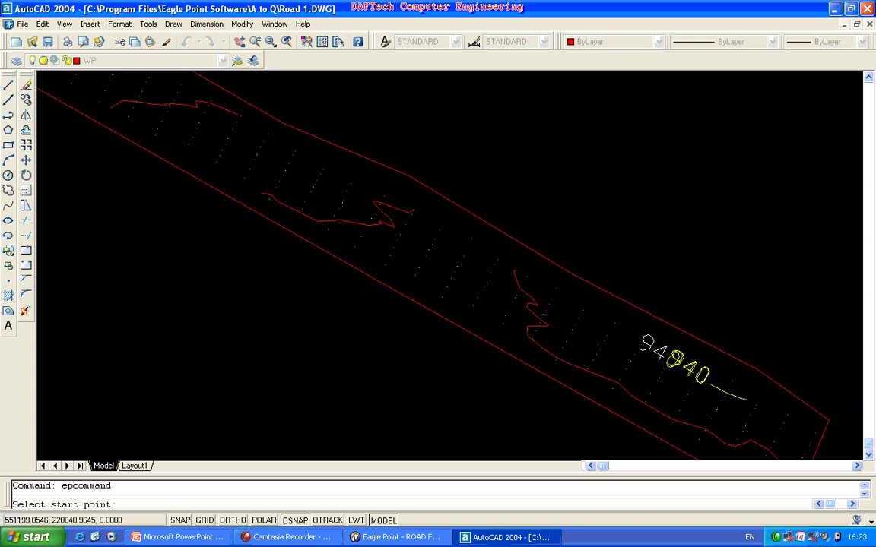
scroll(350, 176, "down", 1)
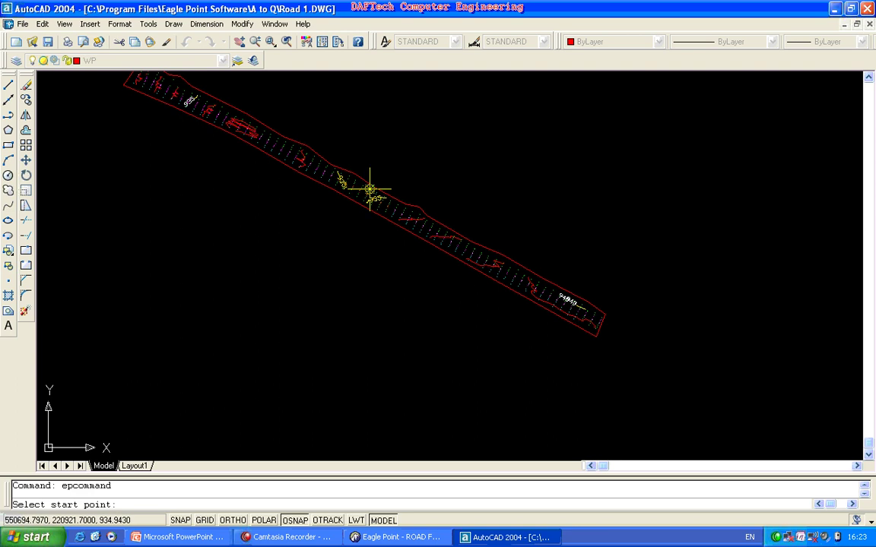
scroll(176, 92, "up", 4)
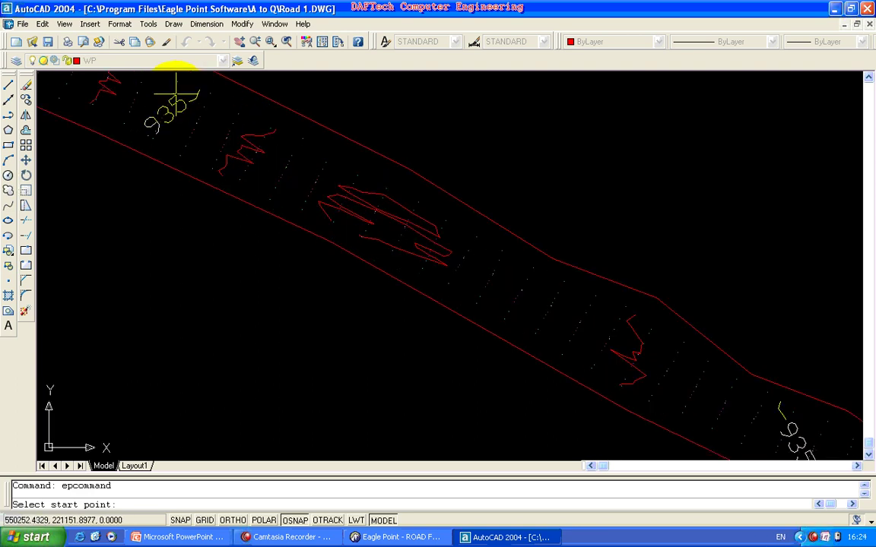
scroll(219, 158, "down", 3)
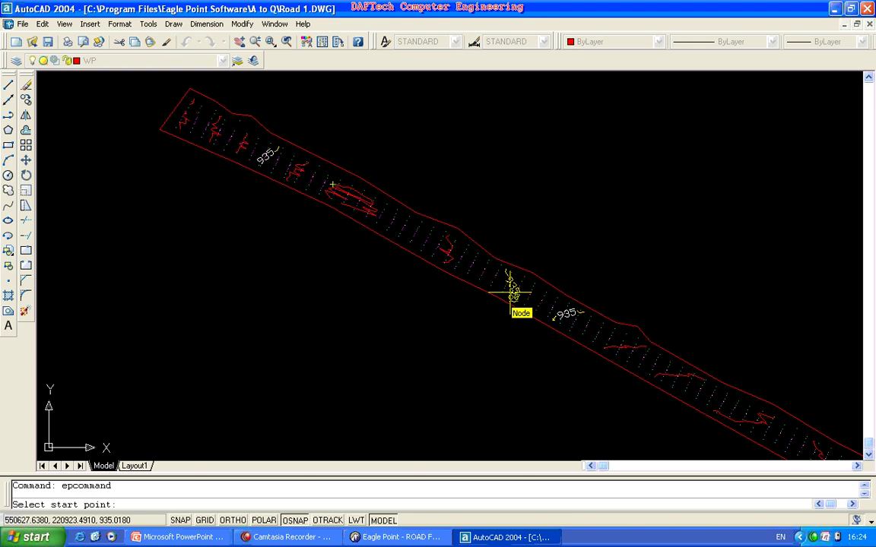
Switch to the PowerPoint slides and back, then close the Annotate Contours dialog.
left_click(158, 538)
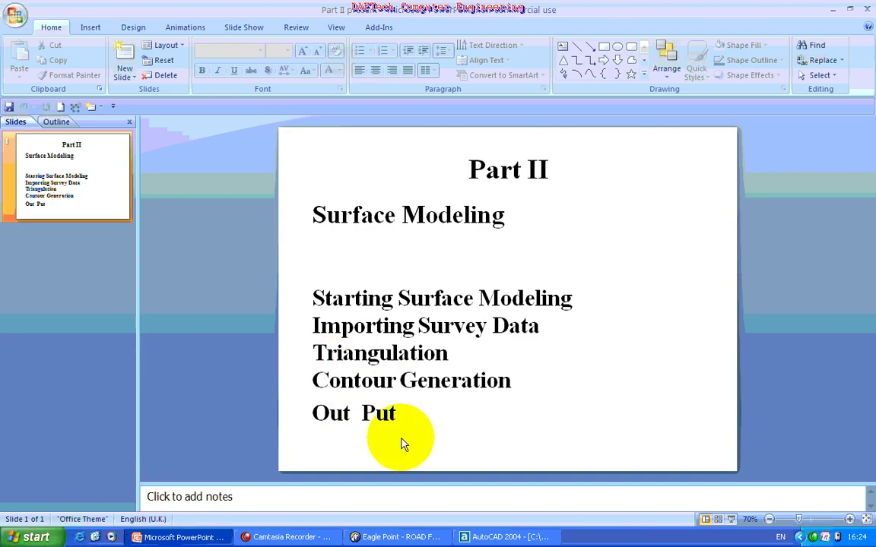
left_click(414, 538)
left_click(505, 538)
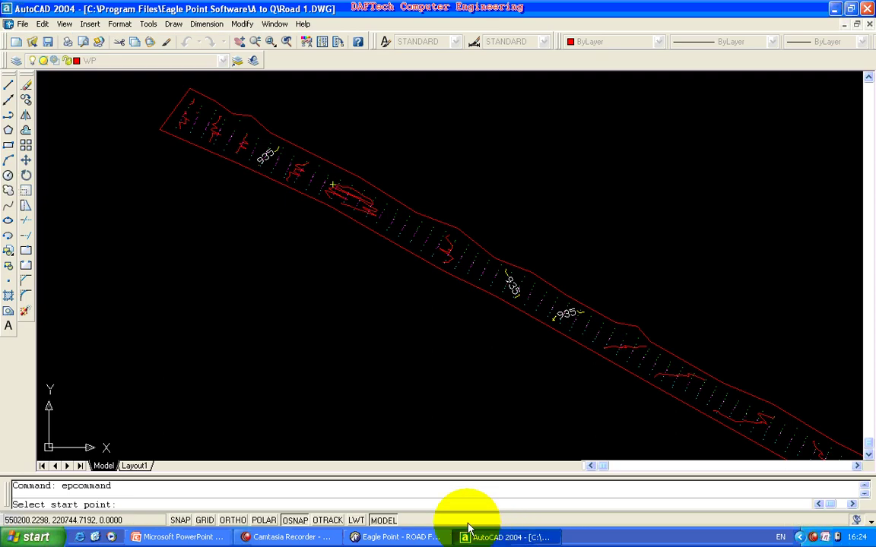
left_click(414, 537)
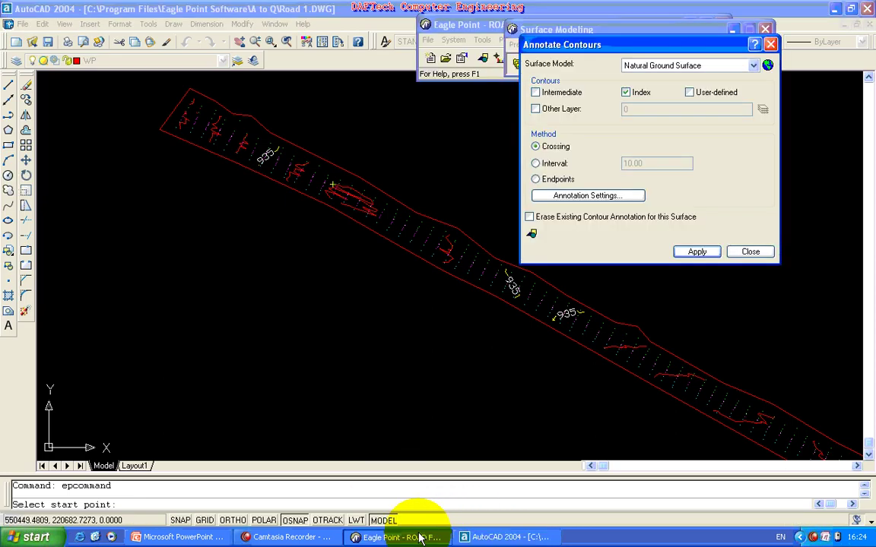
left_click(750, 252)
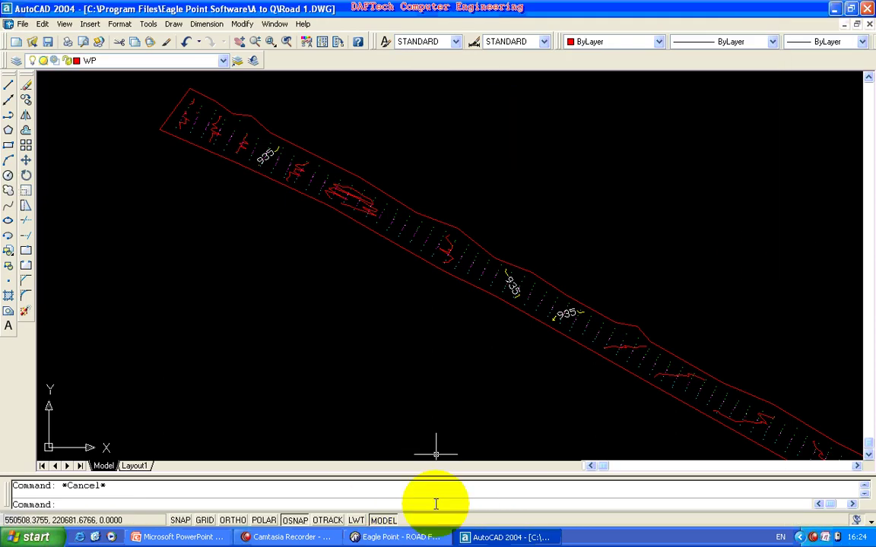
left_click(422, 537)
Erase the Natural Ground Surface contours via Erase Existing Objects with Contours ticked.
left_click_drag(689, 29, 691, 102)
left_click_drag(586, 29, 643, 24)
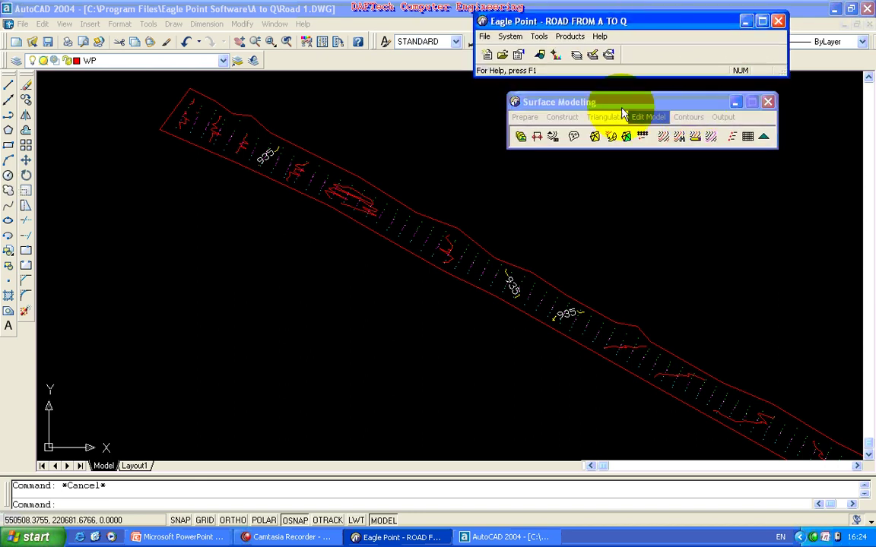
left_click(723, 119)
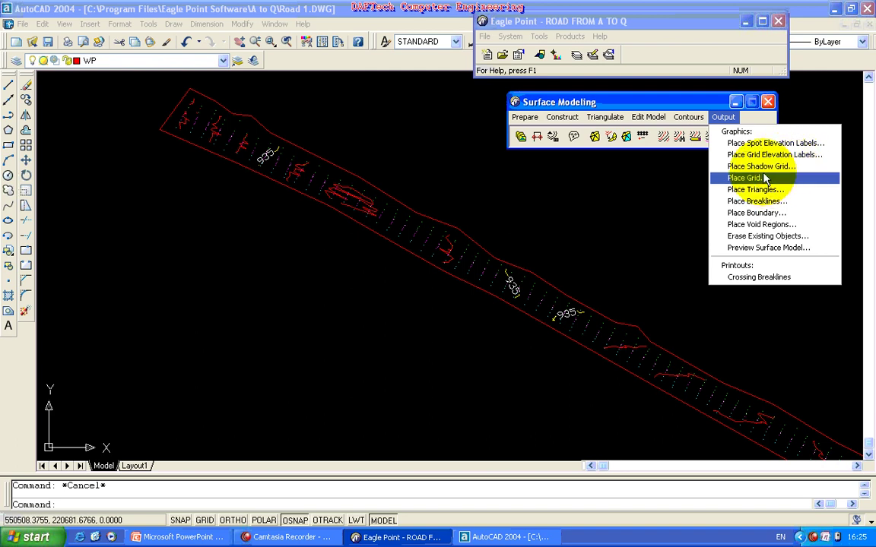
left_click(768, 236)
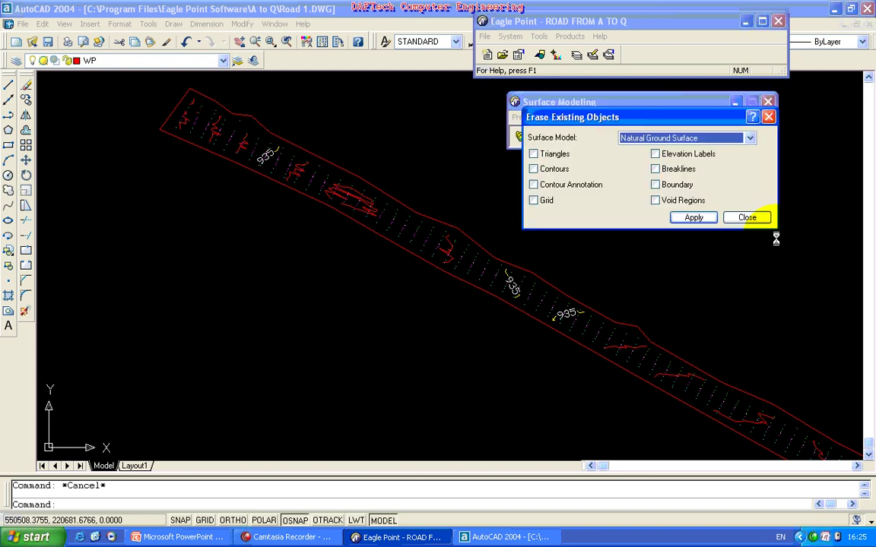
left_click(536, 169)
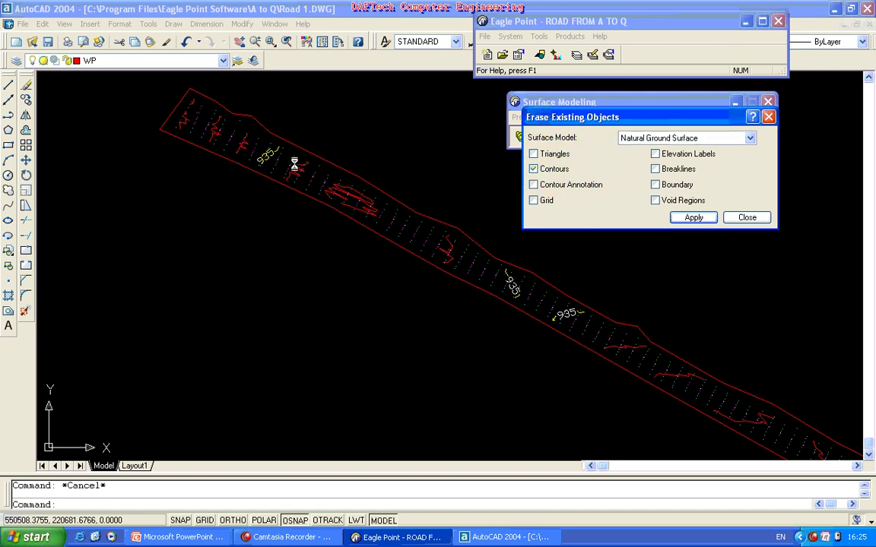
left_click(694, 218)
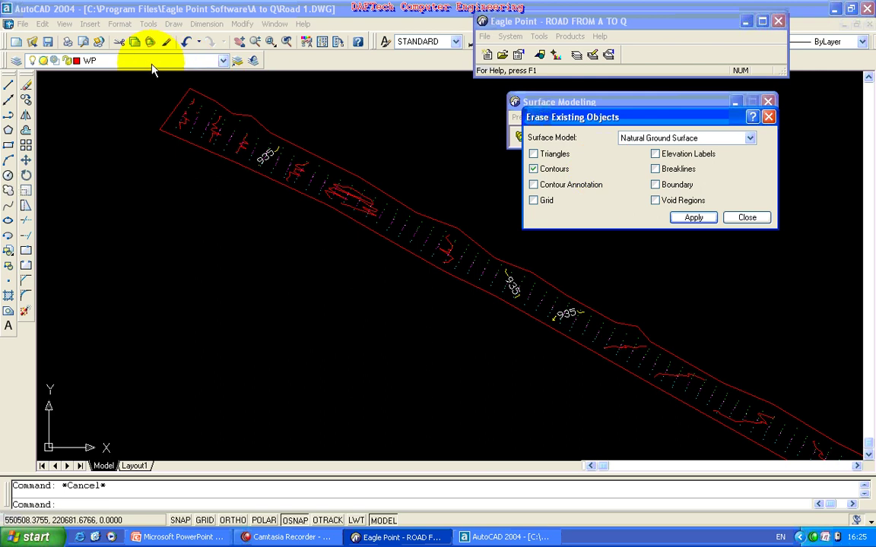
left_click(222, 65)
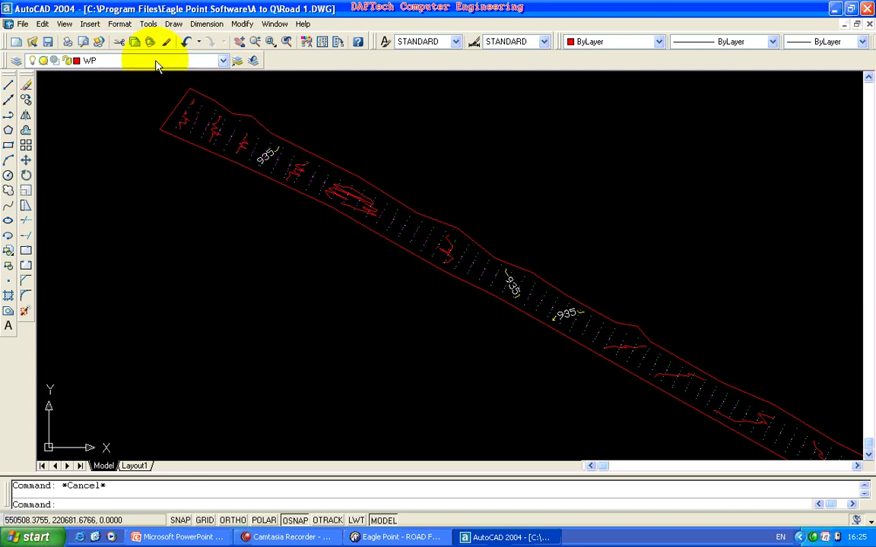
left_click(223, 63)
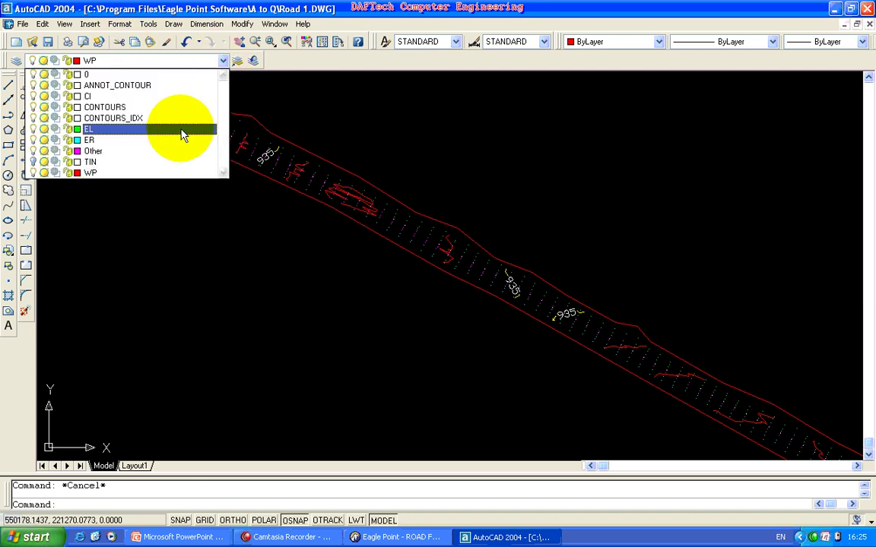
Turn the TIN layer on to show the wireframe, then off, and return to Erase Existing Objects.
left_click(32, 162)
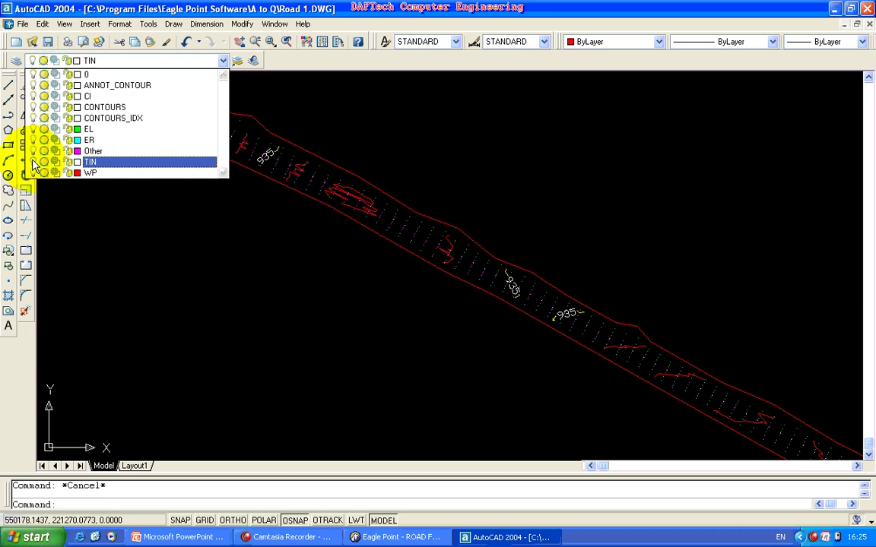
left_click(167, 258)
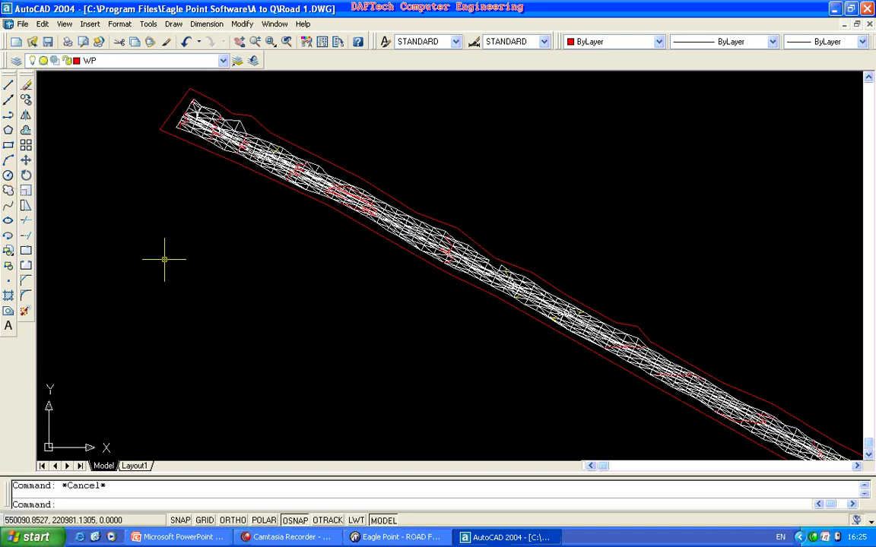
left_click(223, 61)
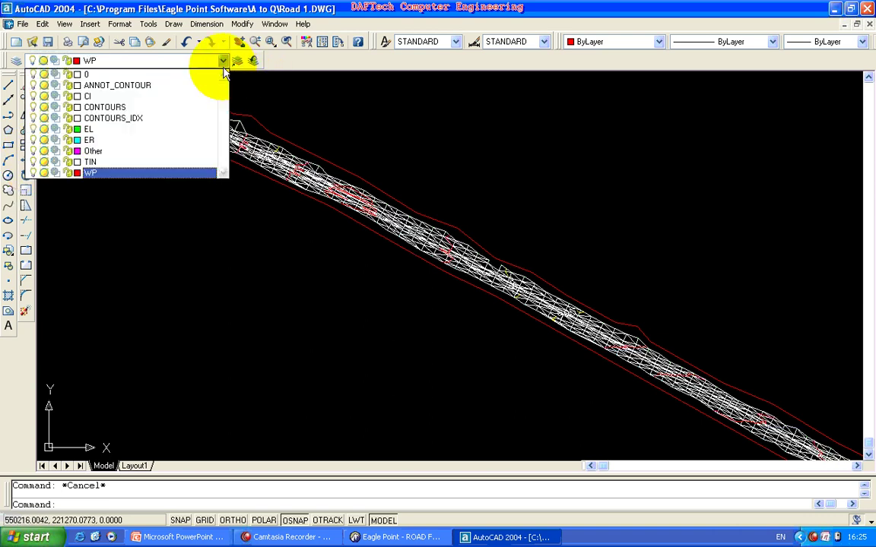
left_click(33, 161)
left_click(177, 238)
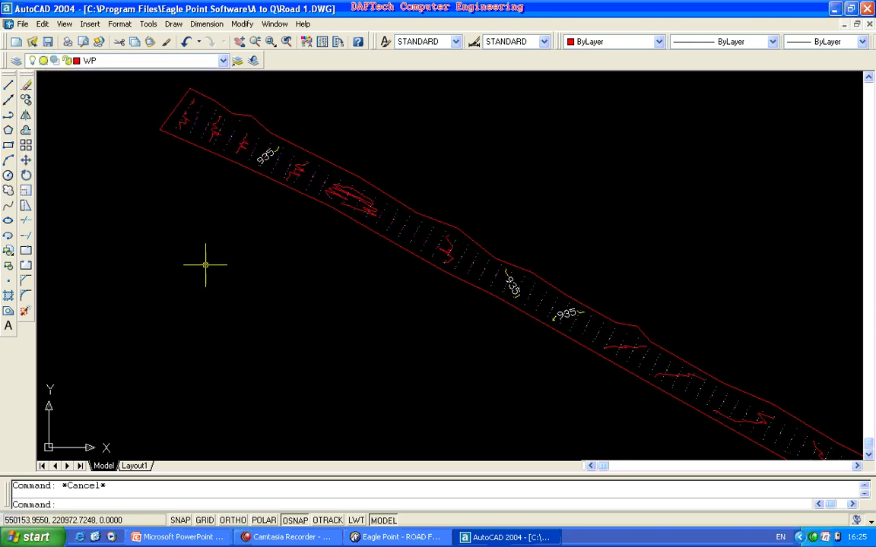
left_click(428, 535)
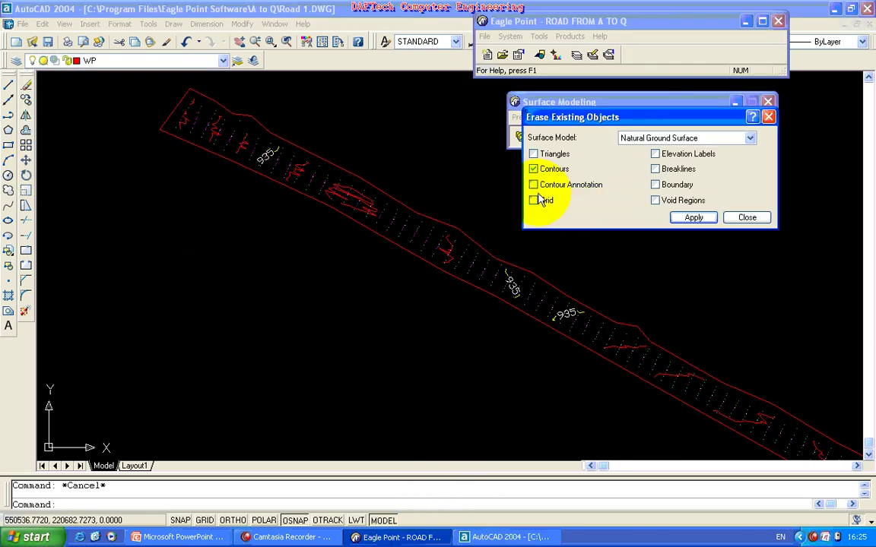